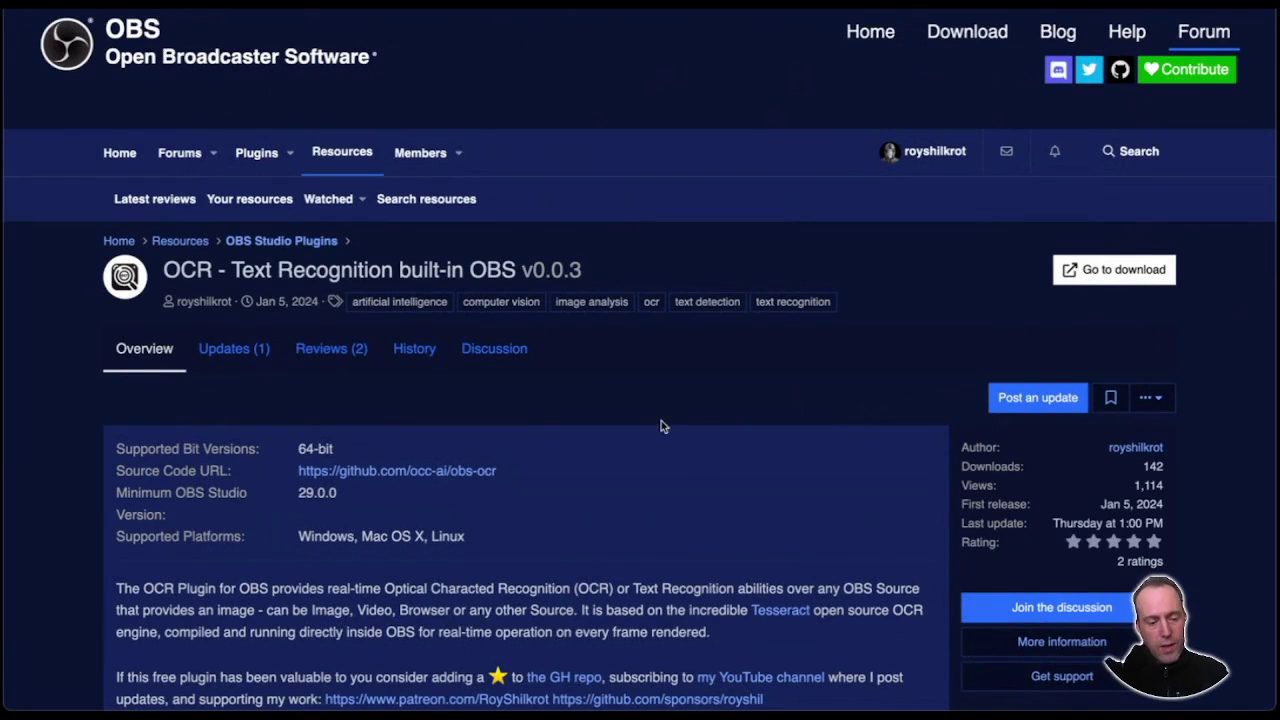
Switch from the browser's OCR plugin page to the OBS Studio window showing the ocr test scene.
key("super+Tab")
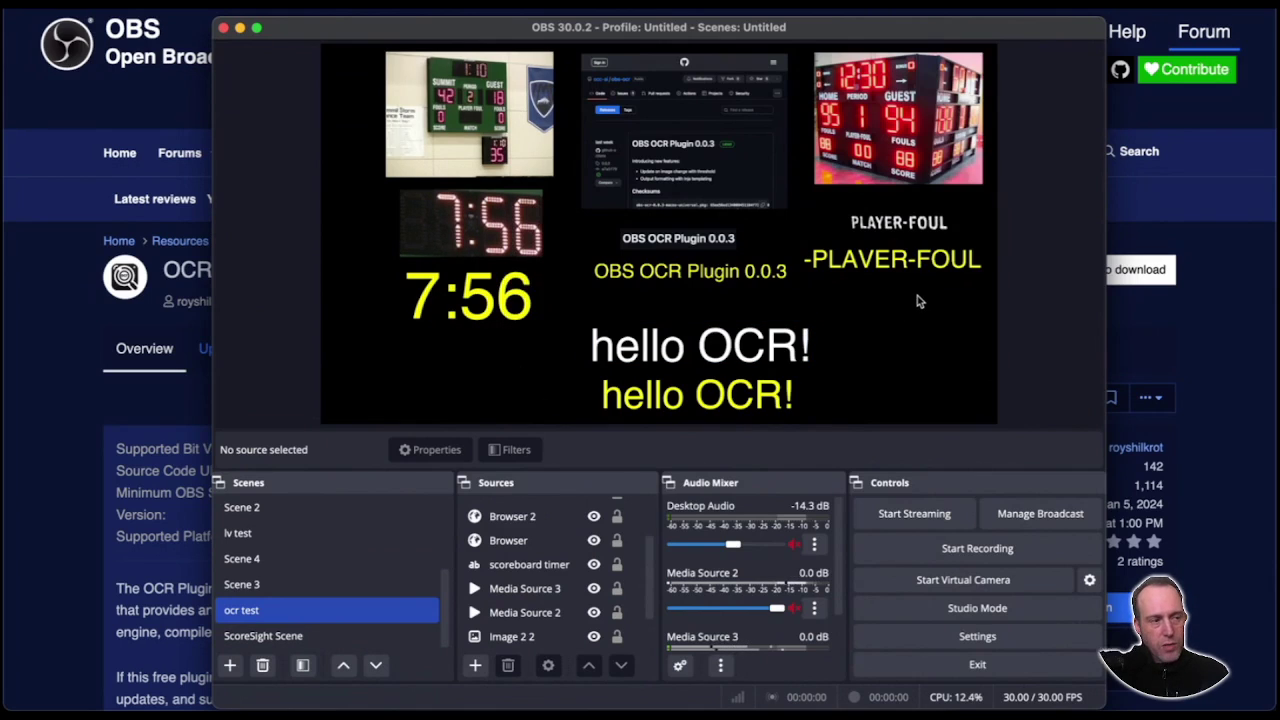
Move the red scoreboard image slightly lower and bring up Image 2's filter list.
left_click(925, 120)
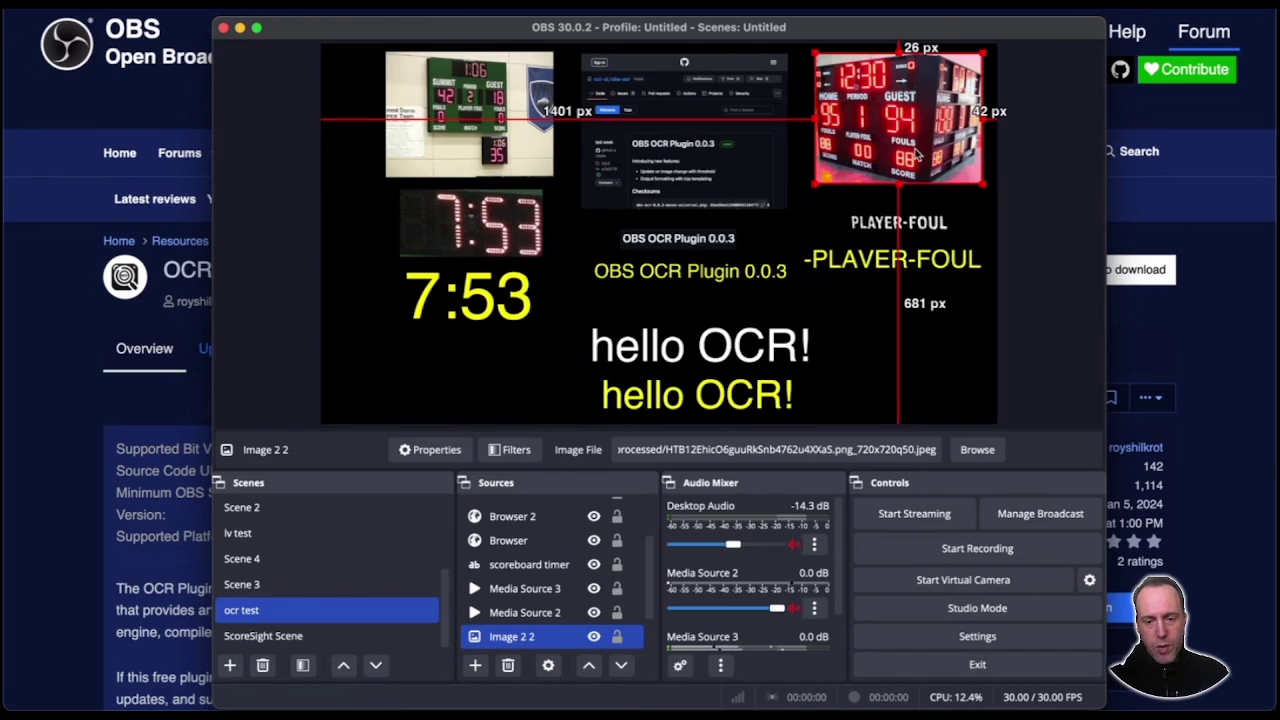
left_click_drag(925, 120, 925, 131)
left_click(916, 234)
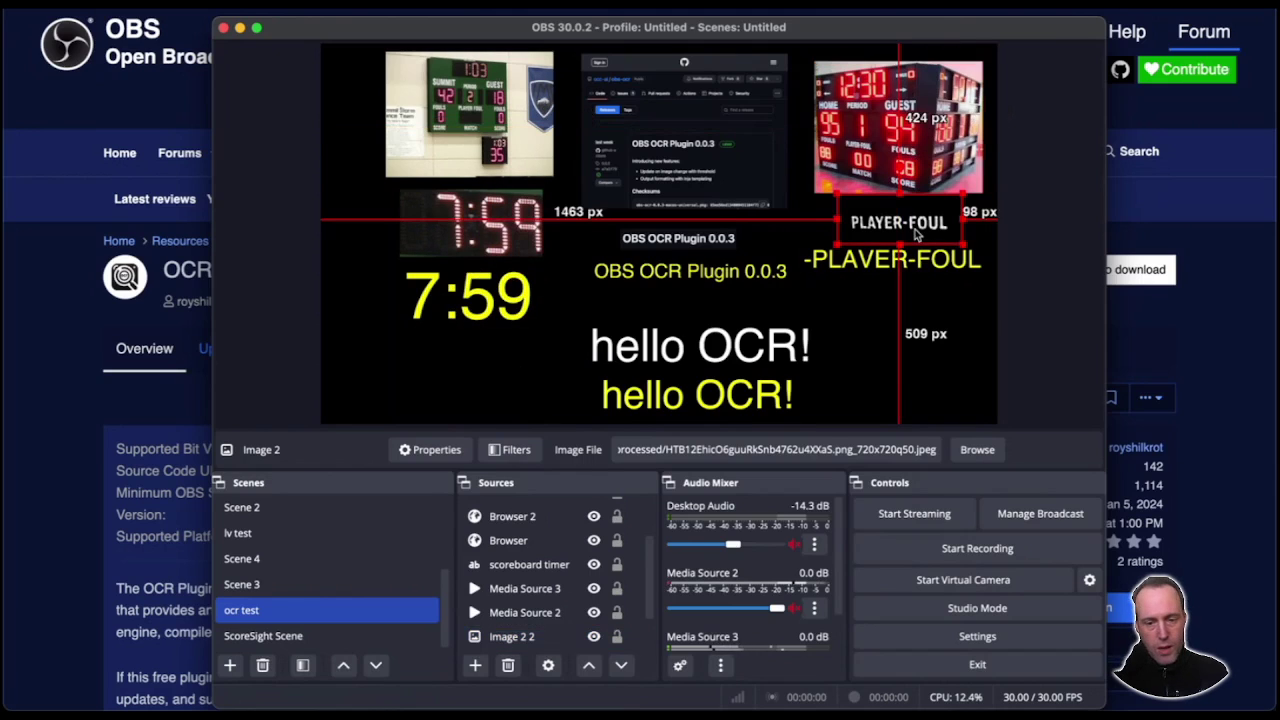
left_click(508, 450)
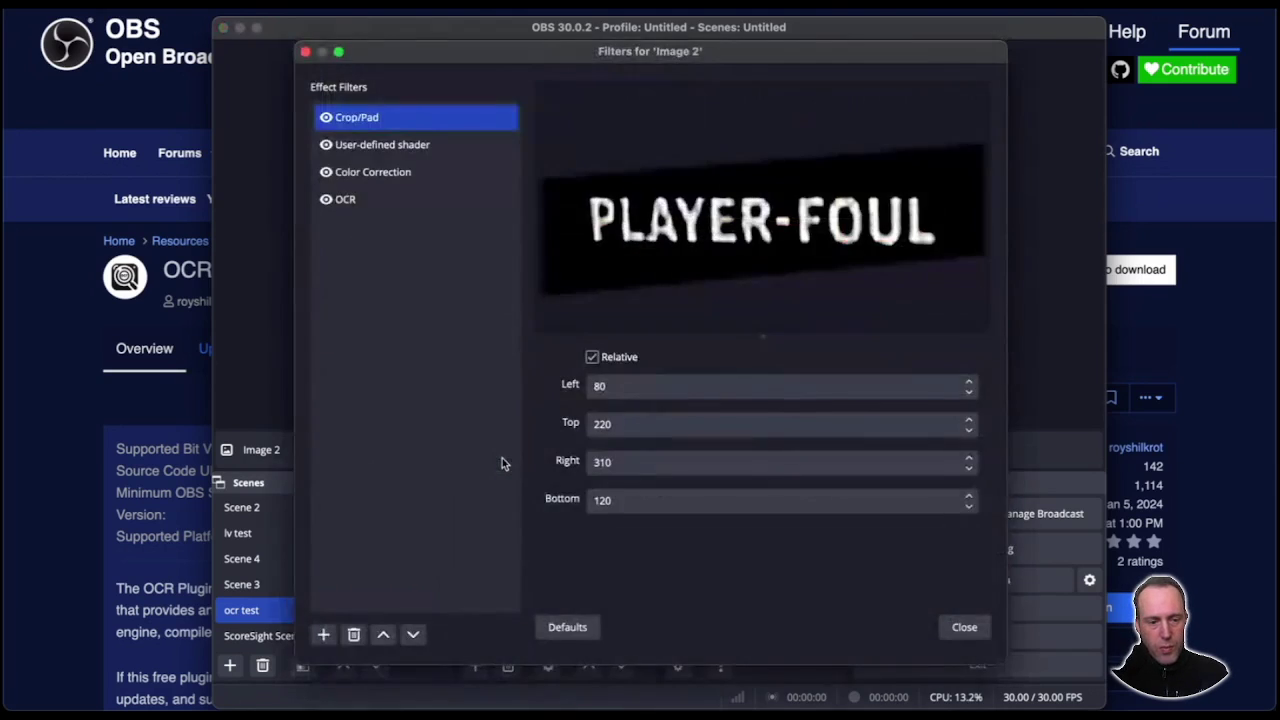
Switch Image 2's filters off to compare, then restore the Crop/Pad and corner-pin shader filters.
left_click(423, 175)
left_click(325, 172)
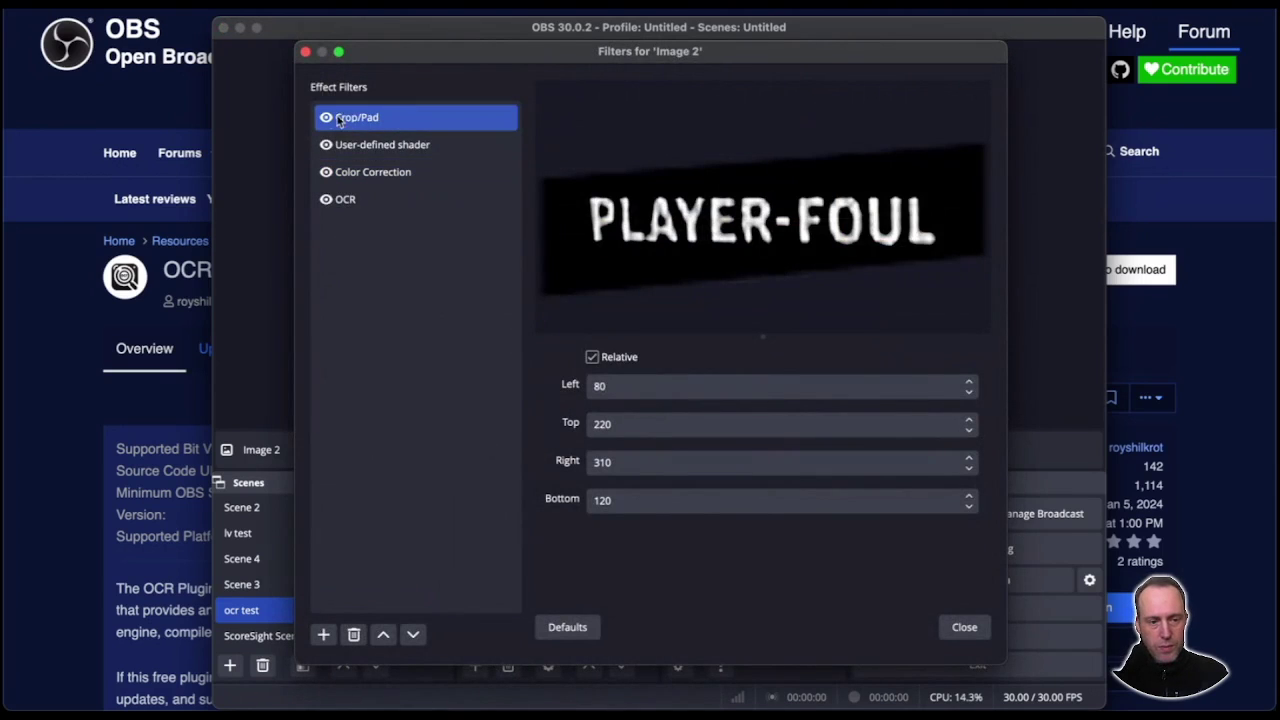
left_click(325, 145)
left_click(328, 201)
left_click(325, 118)
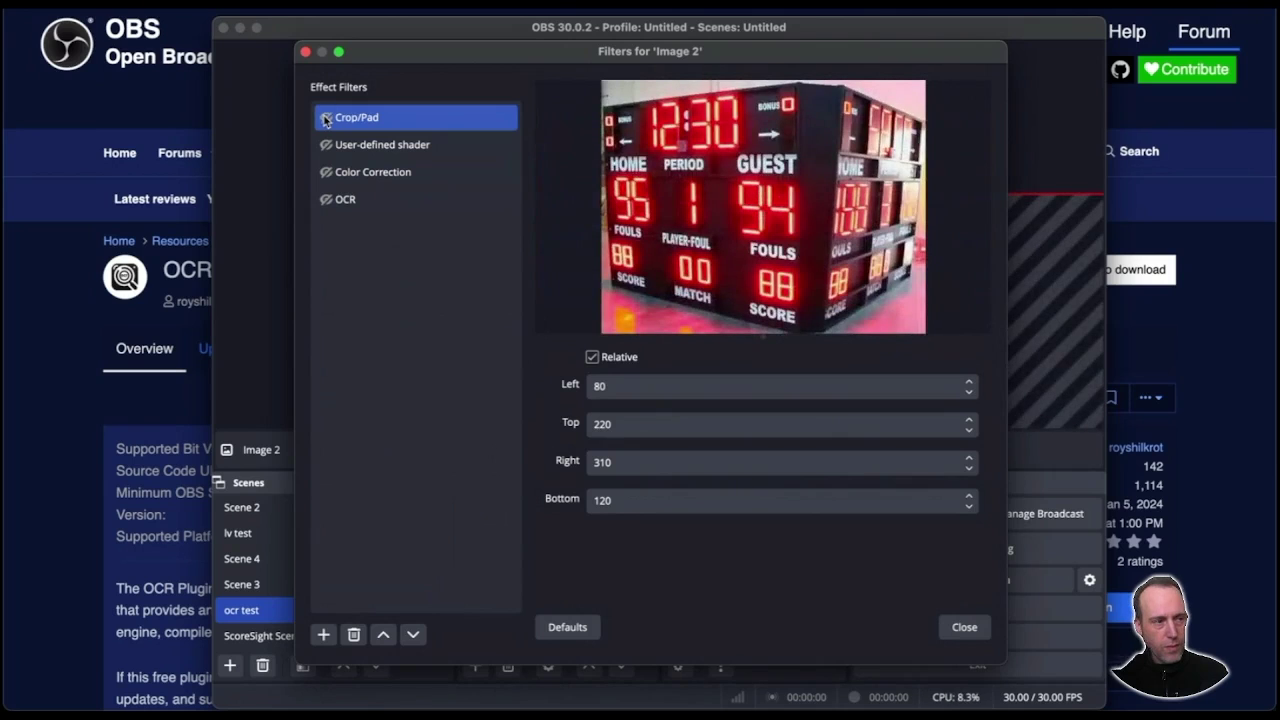
left_click(325, 118)
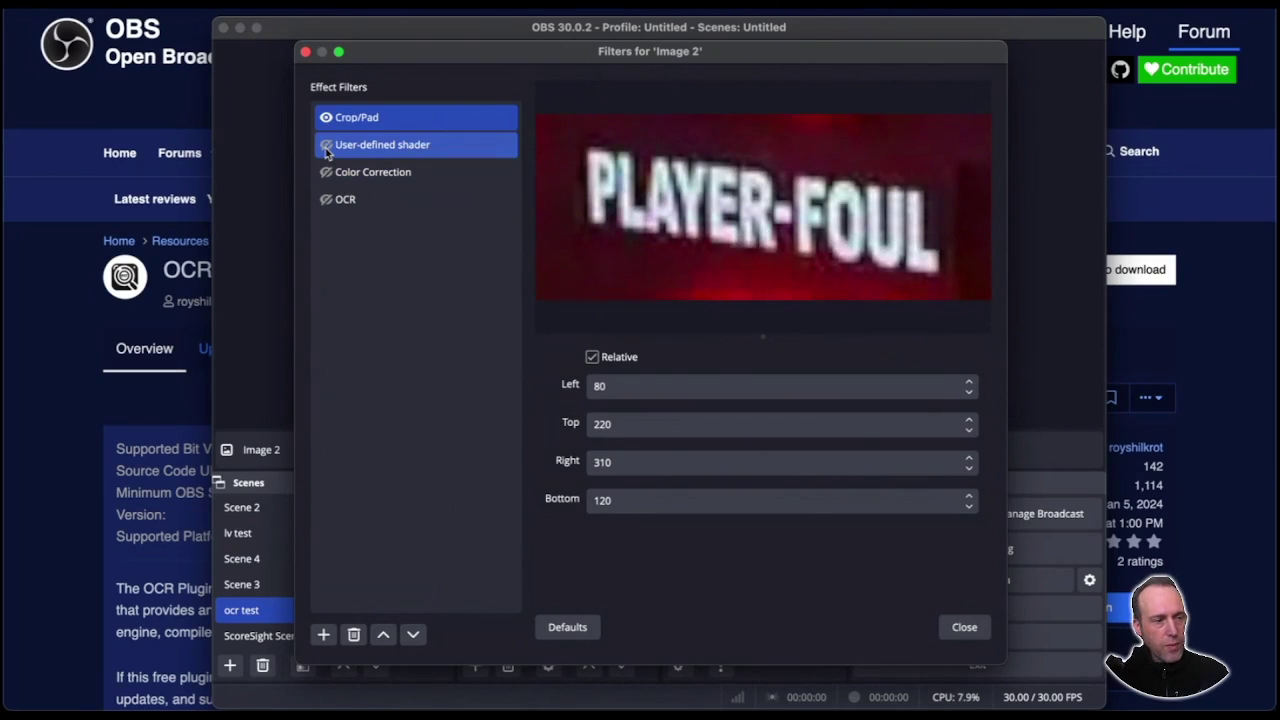
left_click(325, 145)
left_click(377, 150)
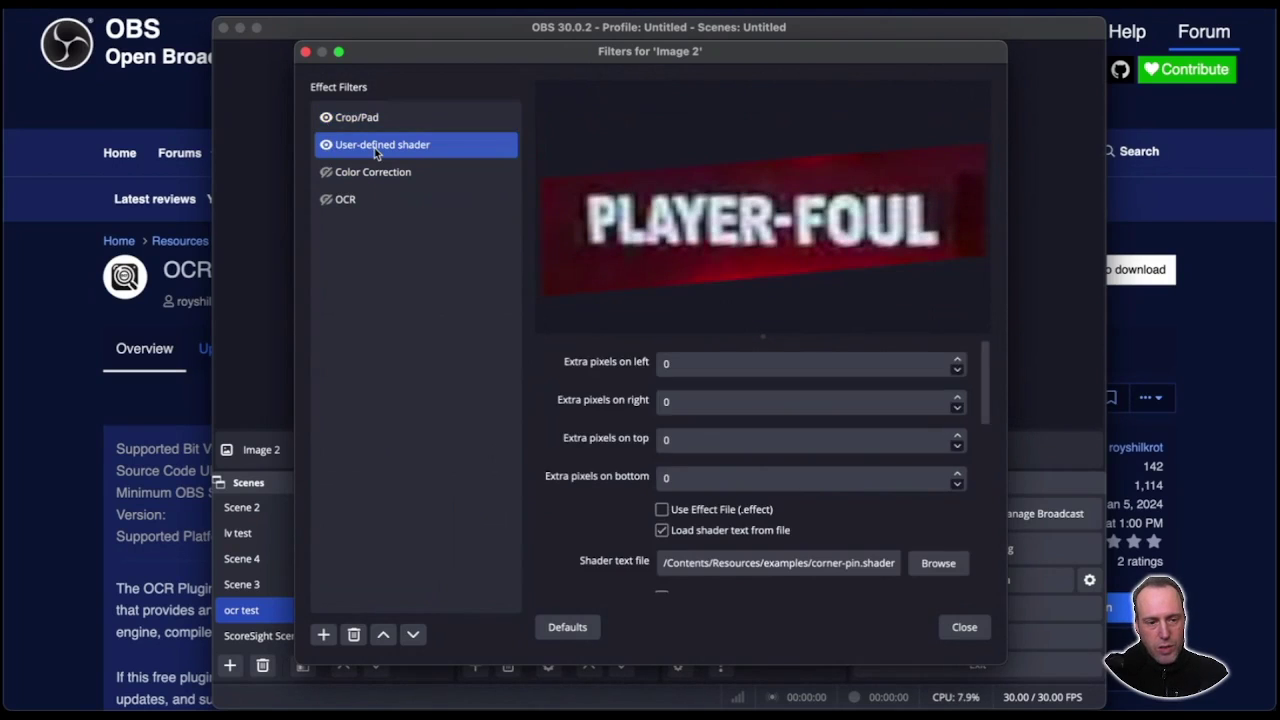
scroll(594, 449, "down", 5)
scroll(700, 510, "up", 5)
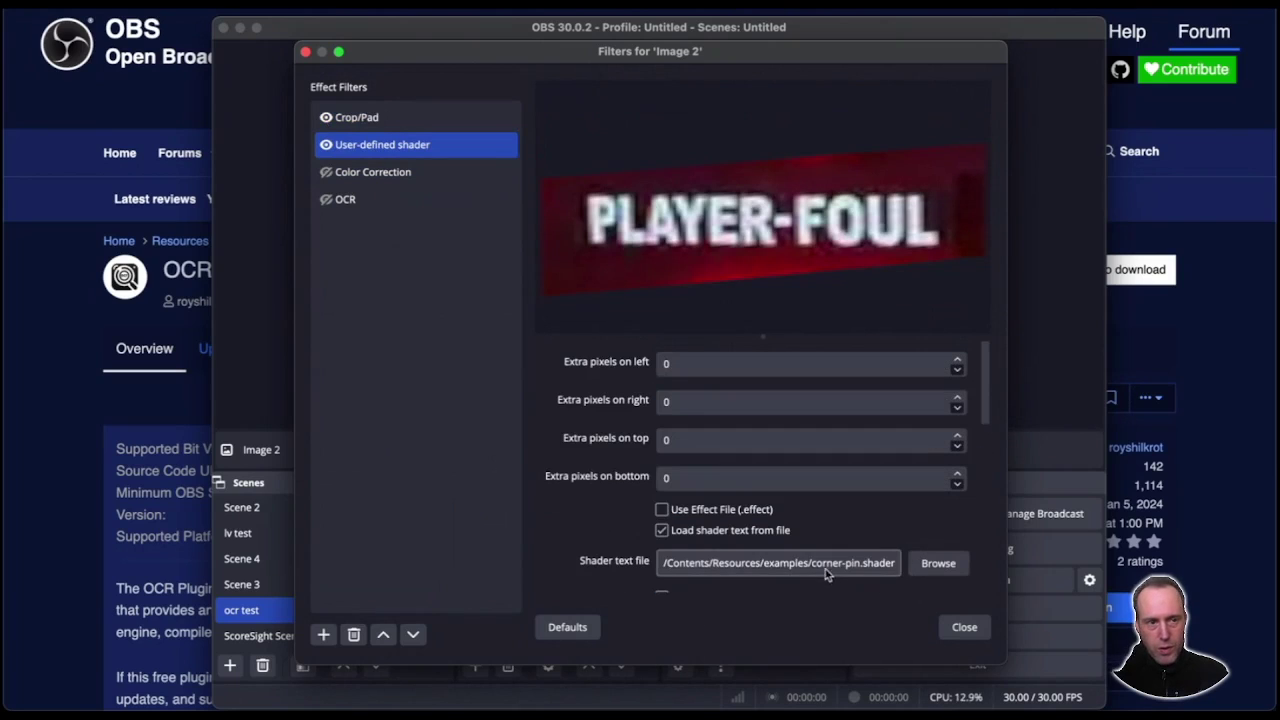
left_click_drag(826, 566, 852, 567)
Compare Color Correction on and off, leave it enabled, and select the OCR filter.
left_click(330, 176)
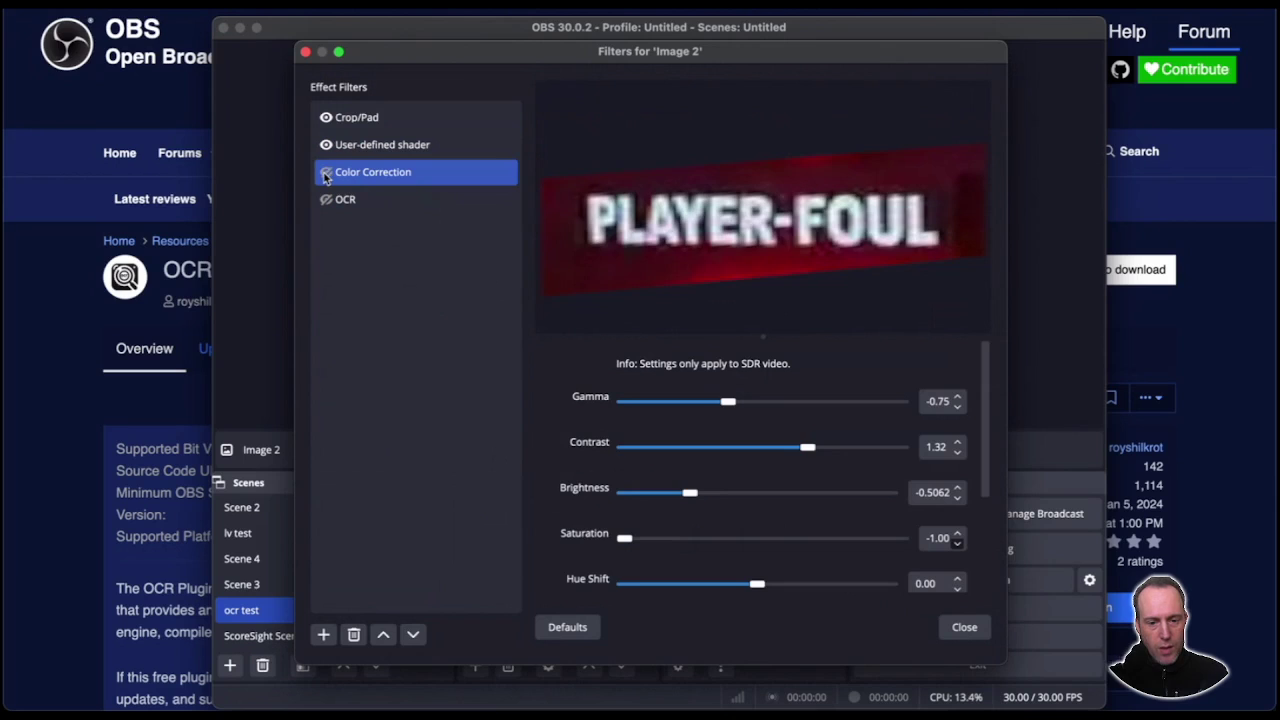
left_click(326, 173)
left_click(326, 173)
left_click(326, 173)
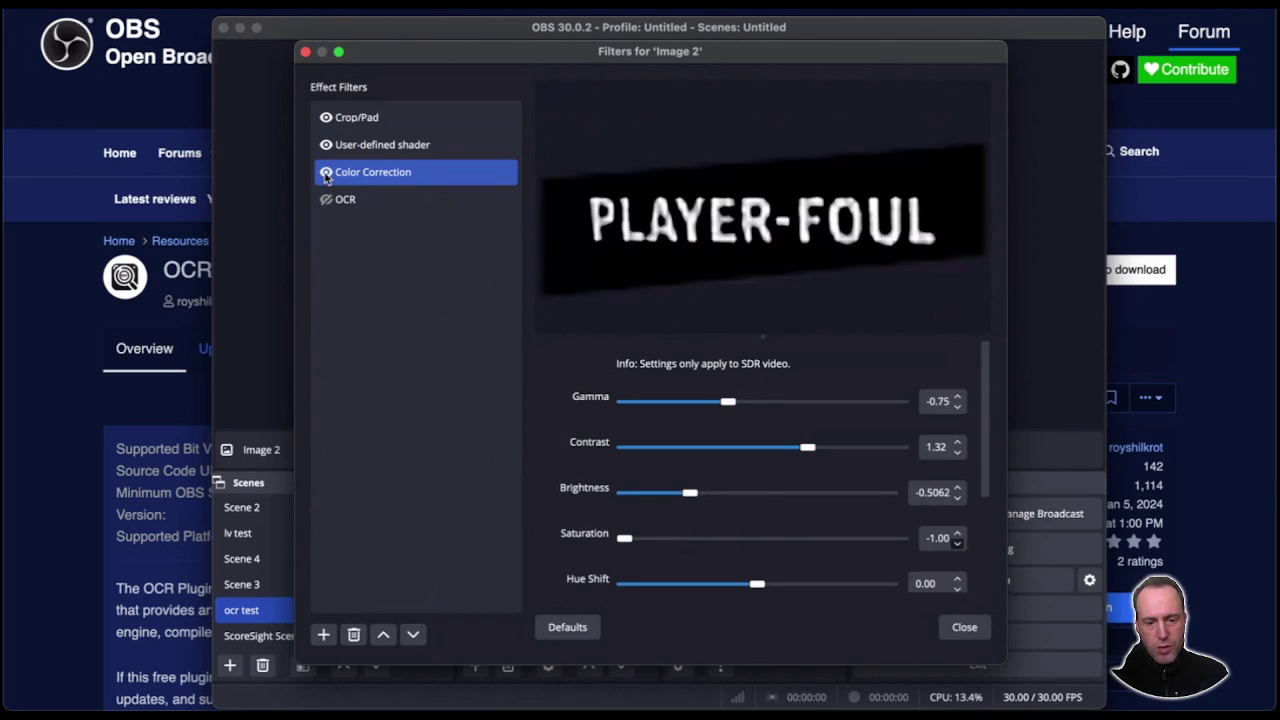
left_click(326, 173)
left_click(326, 173)
left_click(326, 173)
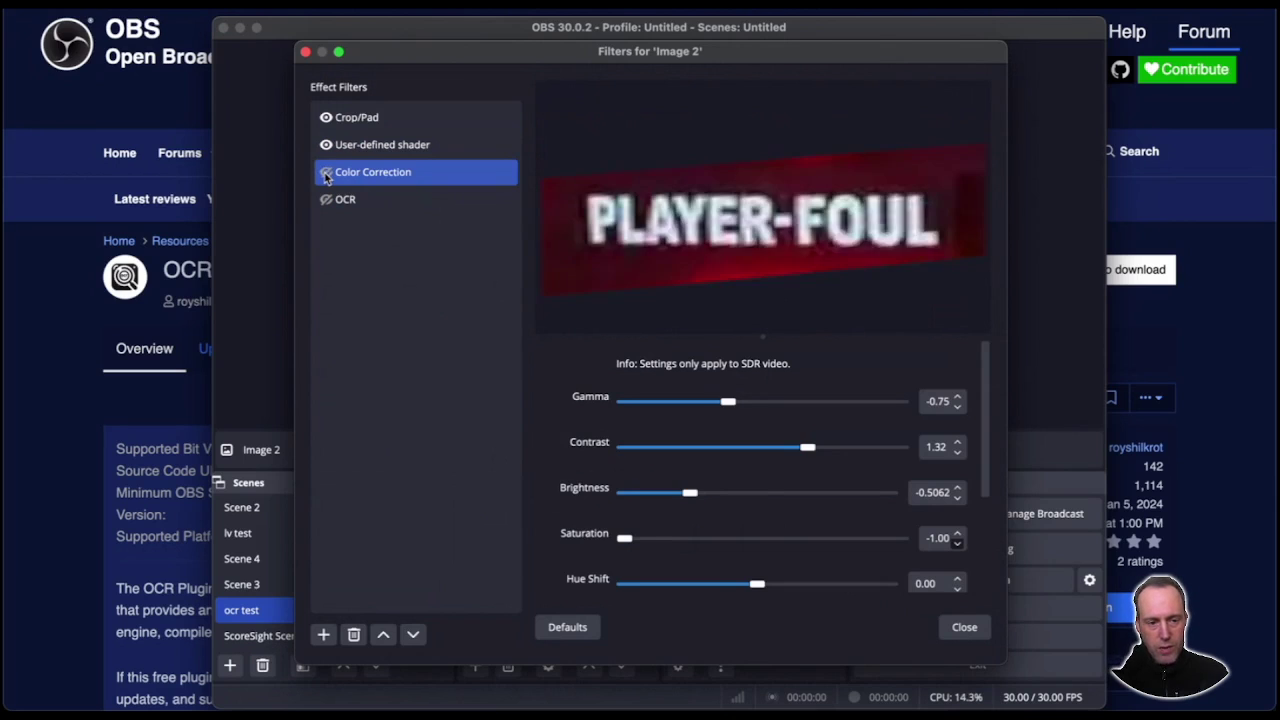
left_click(326, 173)
left_click(326, 201, "shift")
Review Image 2's OCR settings, keeping eng language and the 1000 ms update interval.
left_click(362, 205)
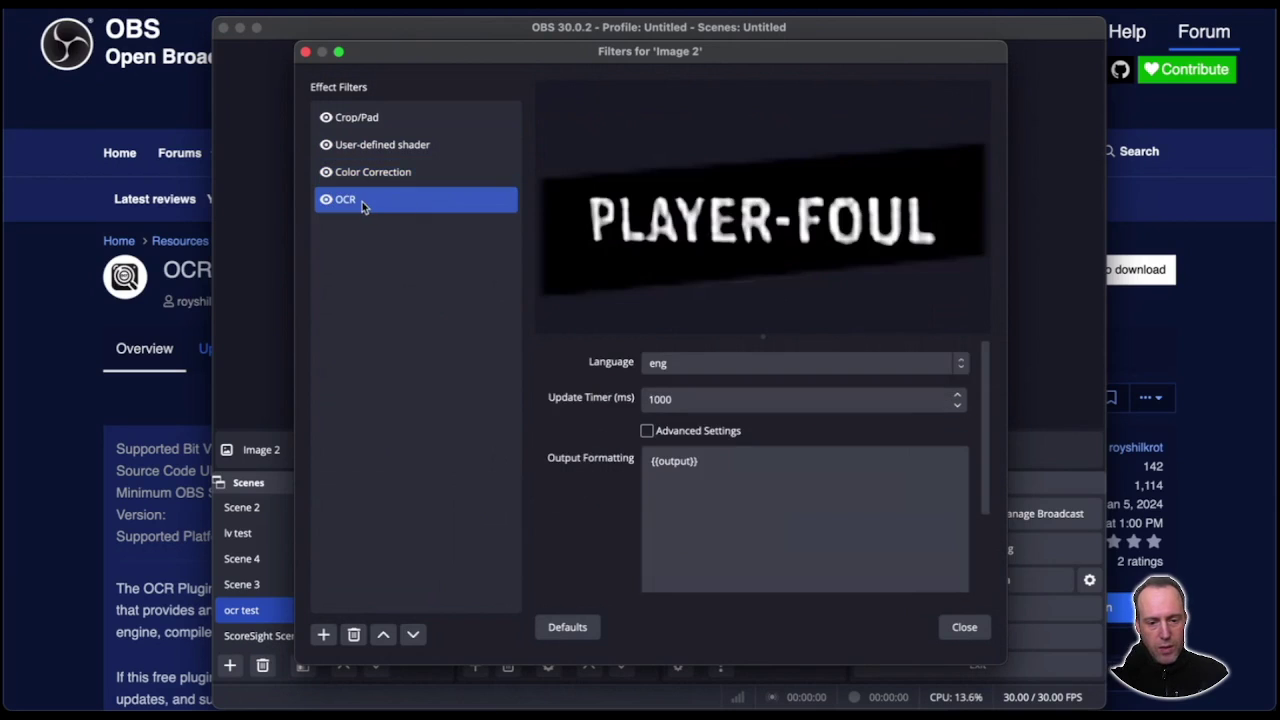
left_click(324, 635)
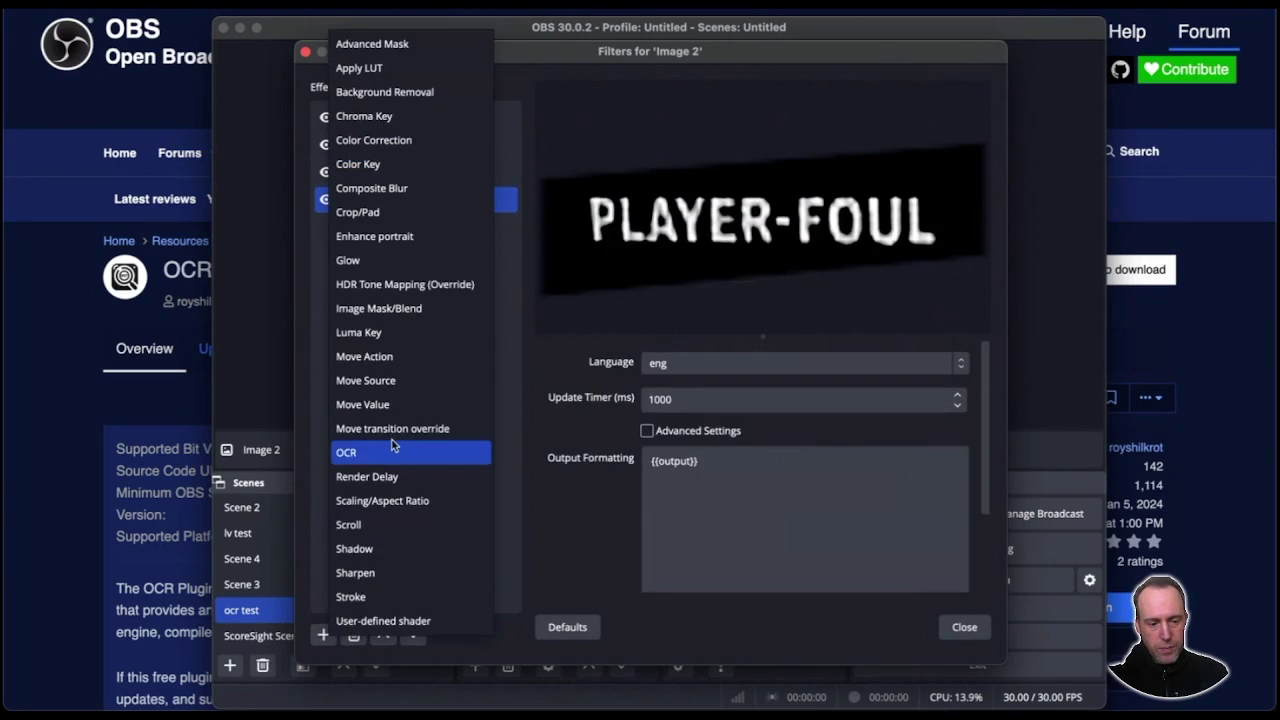
left_click(318, 322)
scroll(626, 451, "down", 5)
scroll(626, 451, "up", 5)
left_click(668, 366)
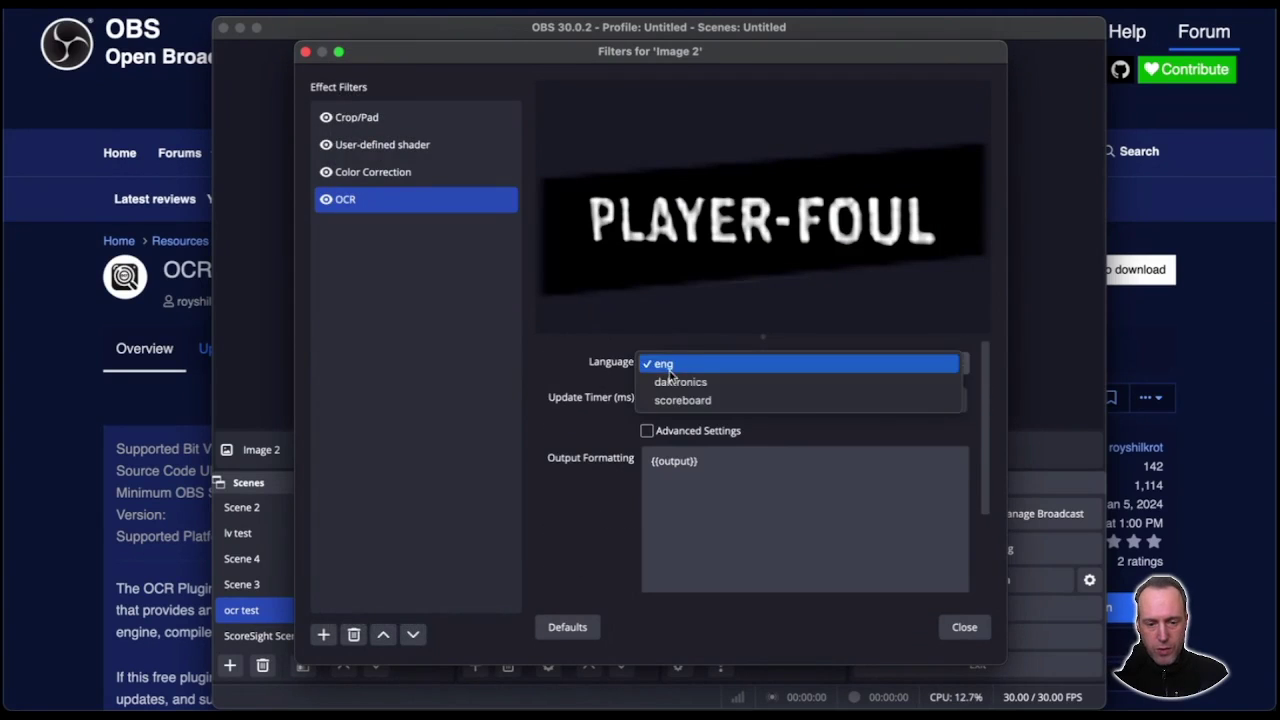
left_click(662, 364)
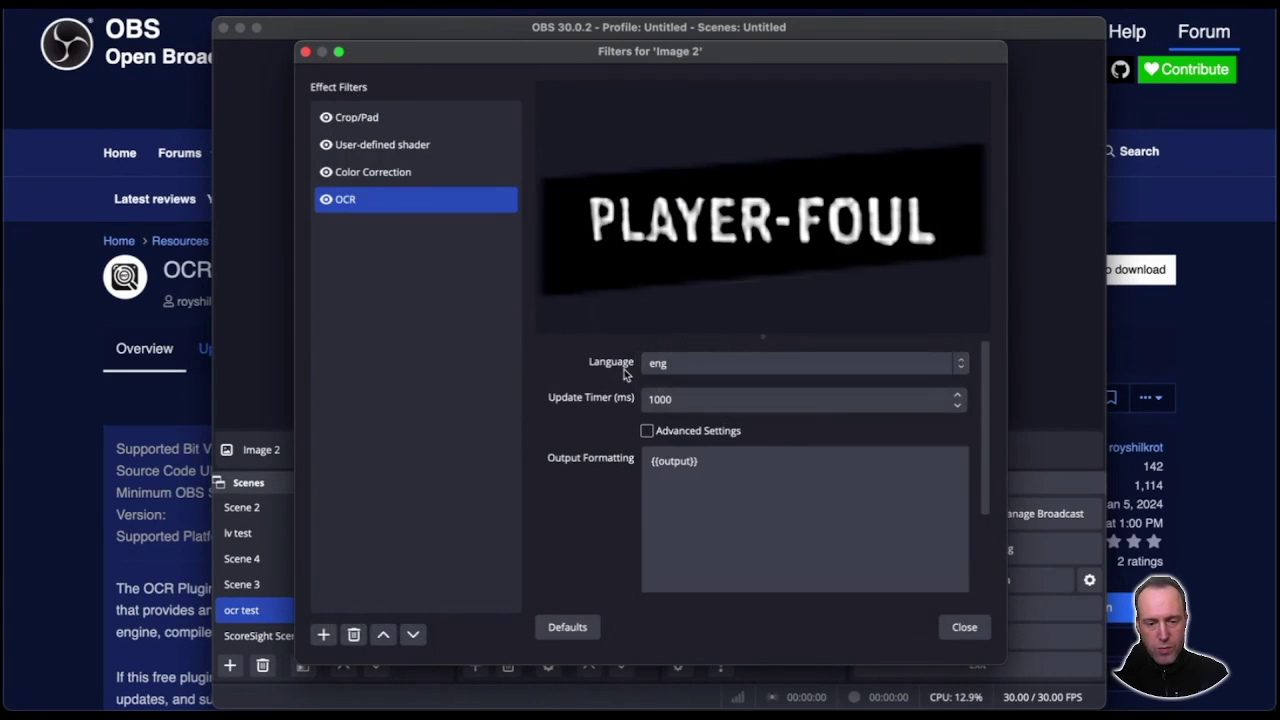
left_click(677, 367)
left_click(674, 368)
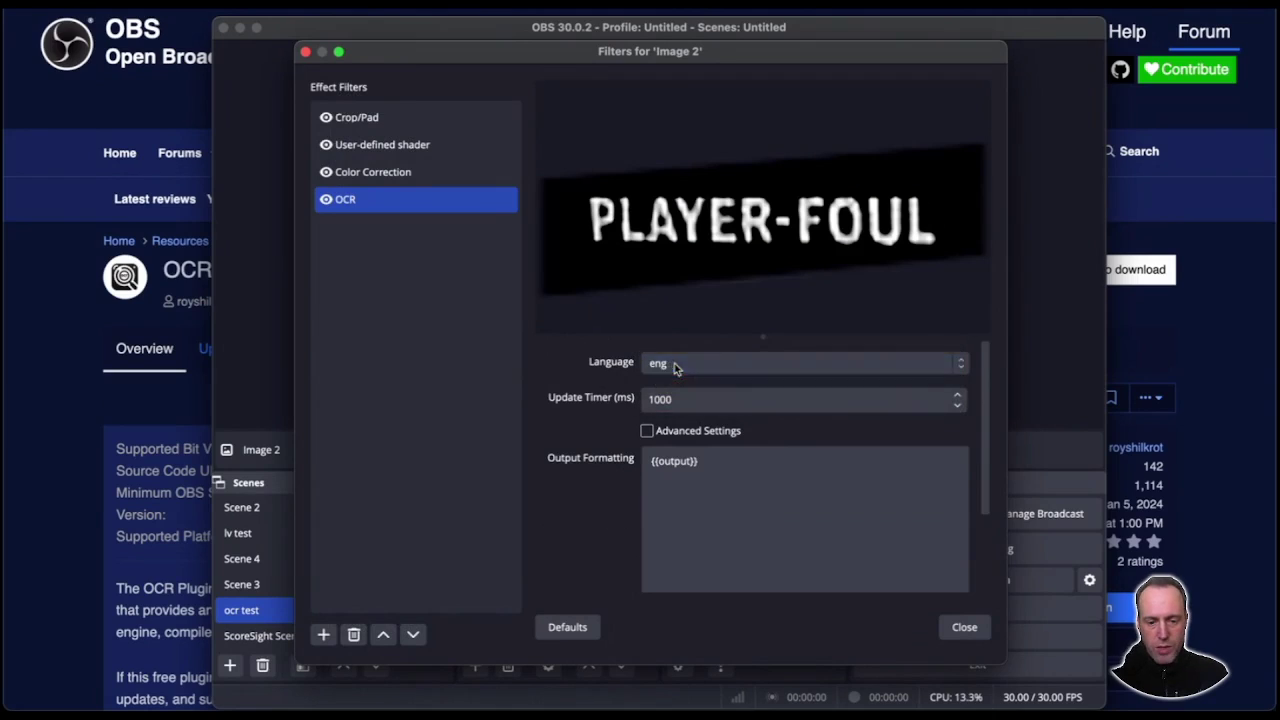
left_click(638, 404)
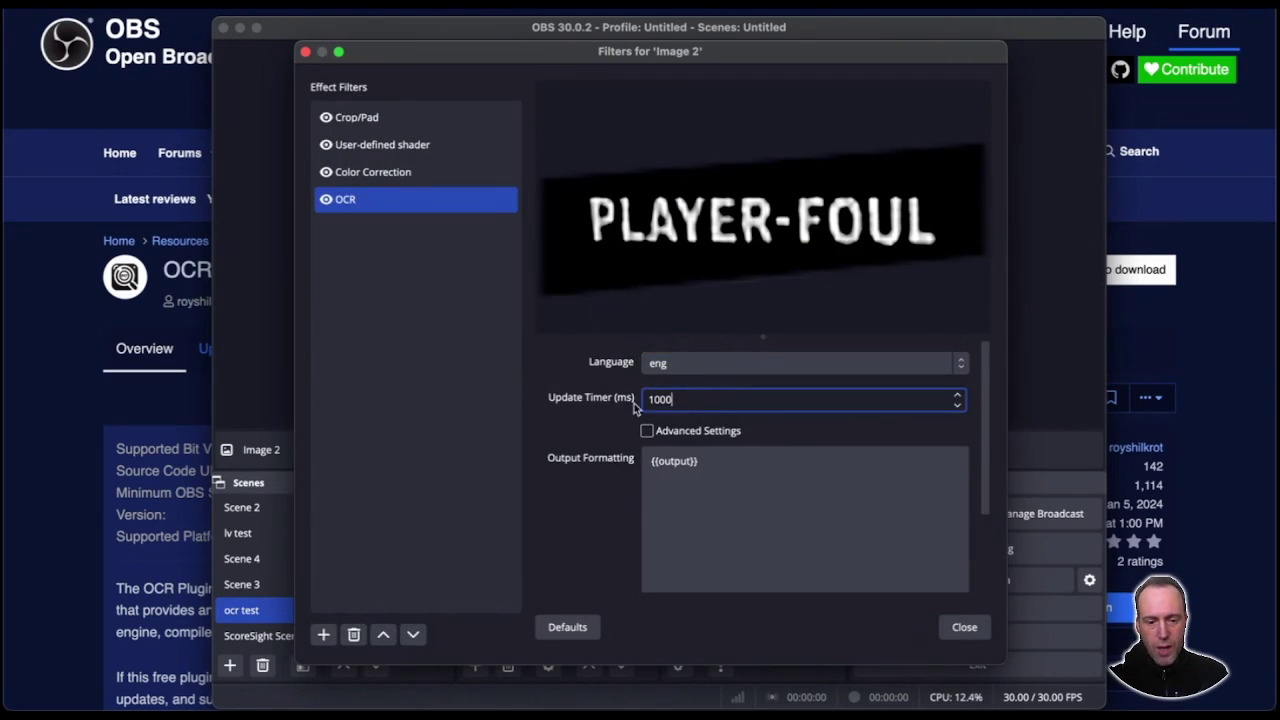
double_click(676, 398)
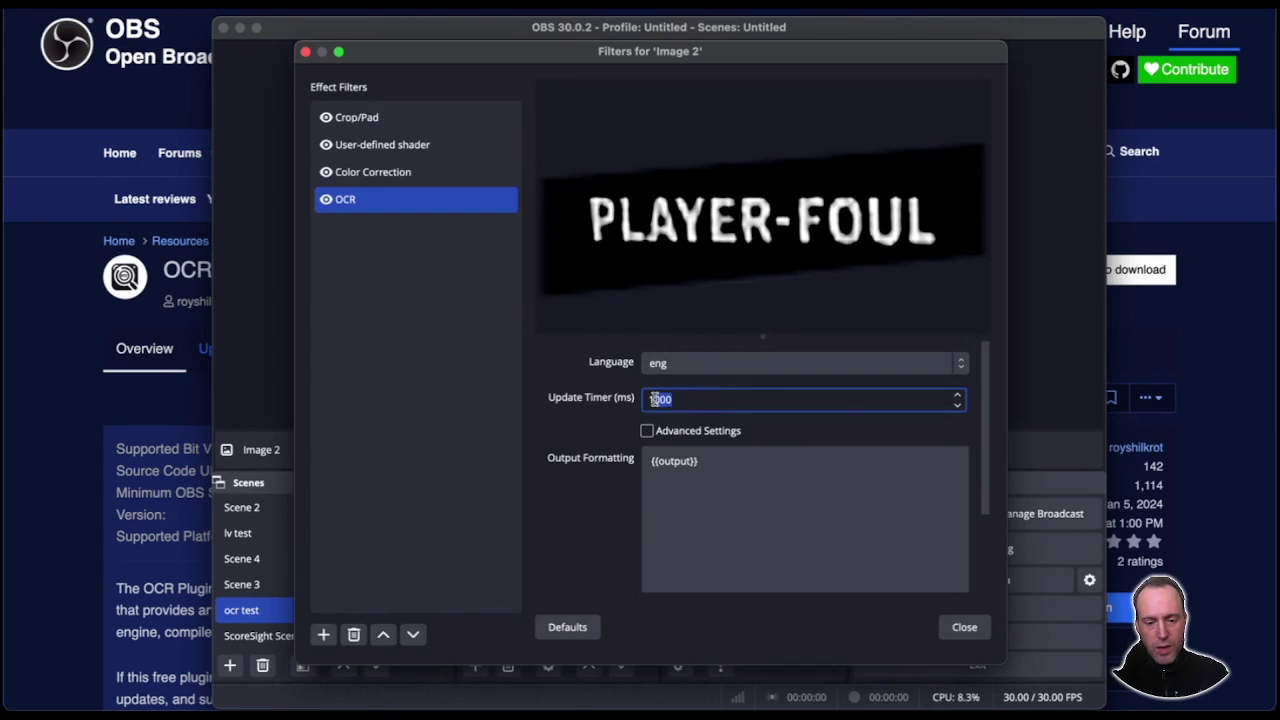
left_click(676, 398)
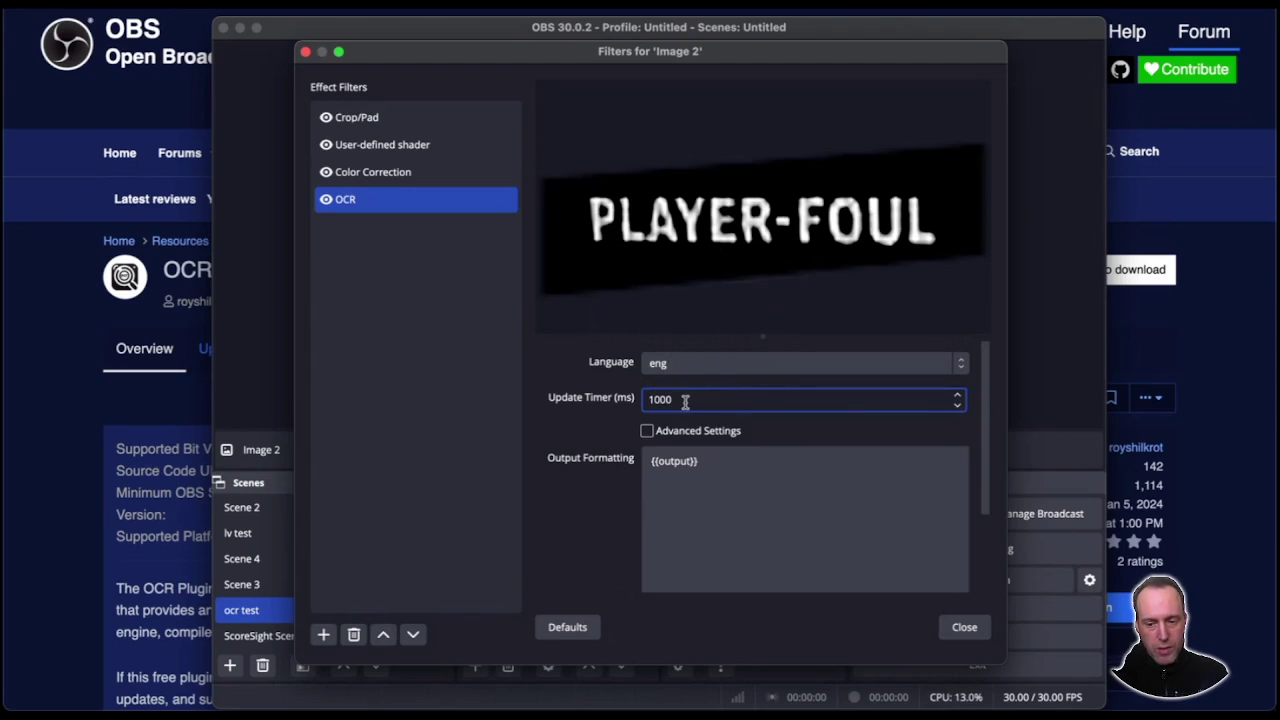
left_click_drag(686, 400, 659, 402)
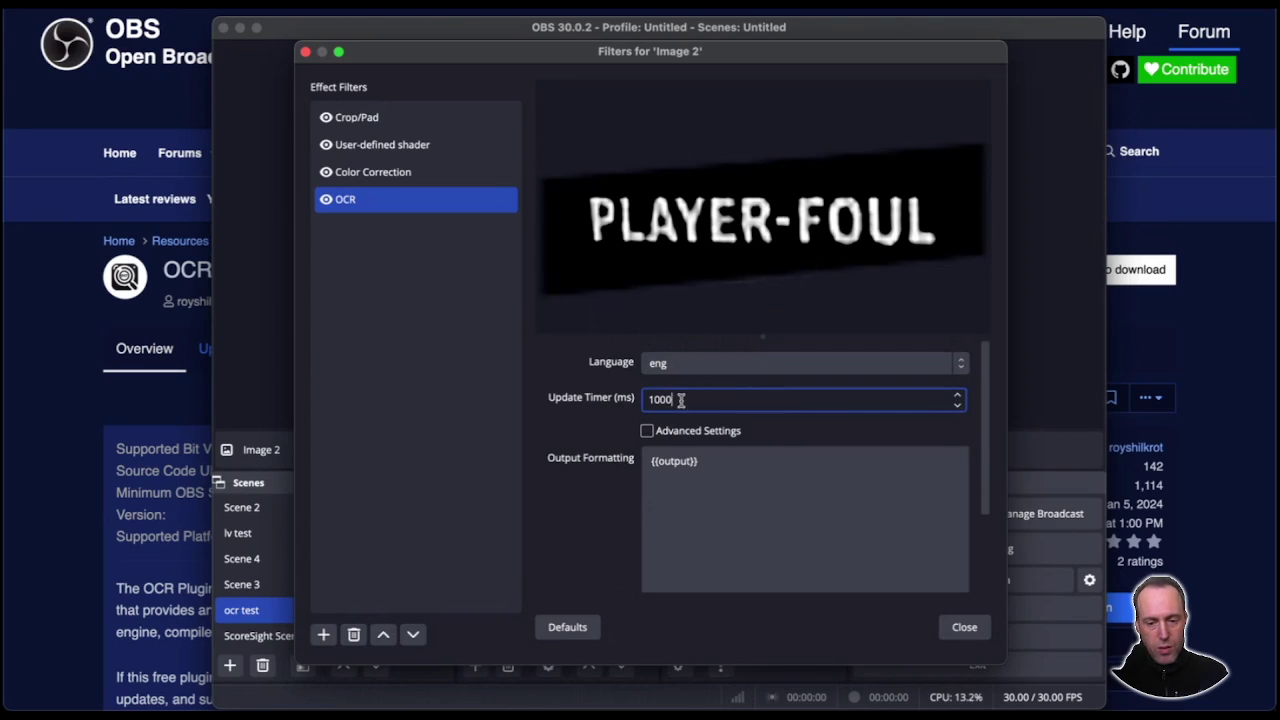
Change the OCR output formatting to 'OCR: {{output}}' so the scene shows 'OCR: -PLAYER-FOUL'.
left_click(647, 430)
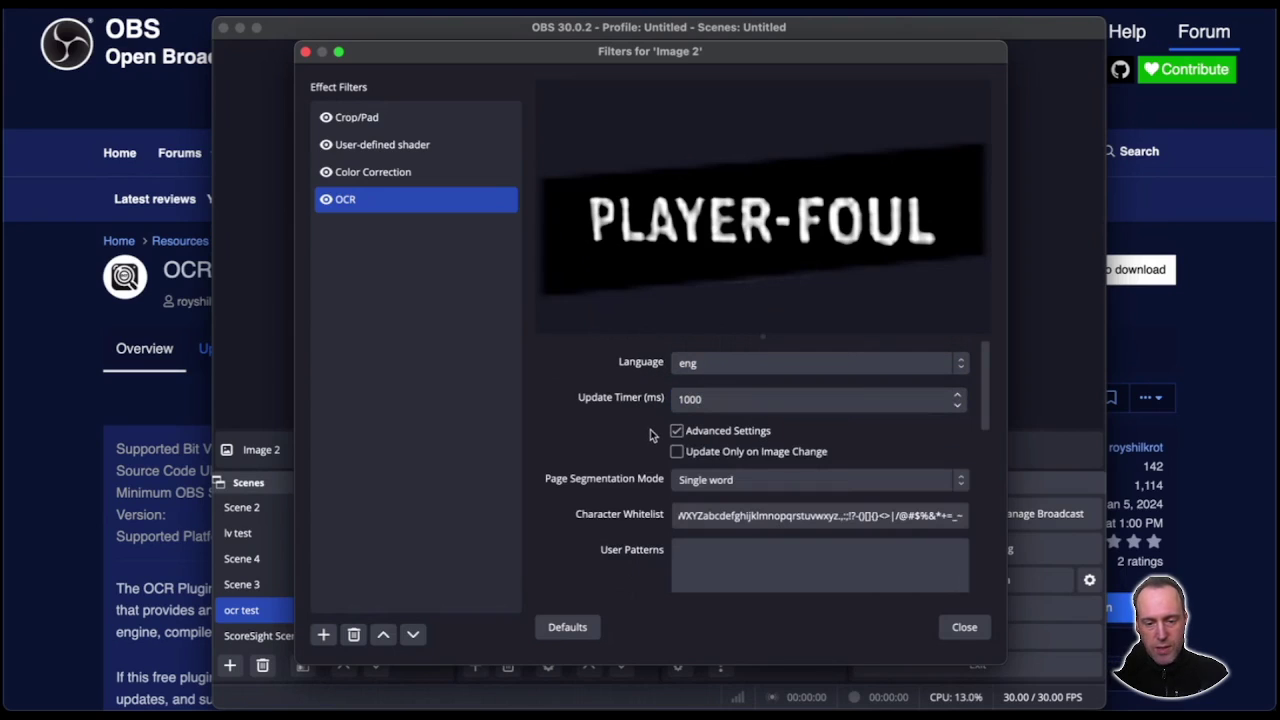
scroll(650, 429, "down", 1)
scroll(650, 434, "up", 1)
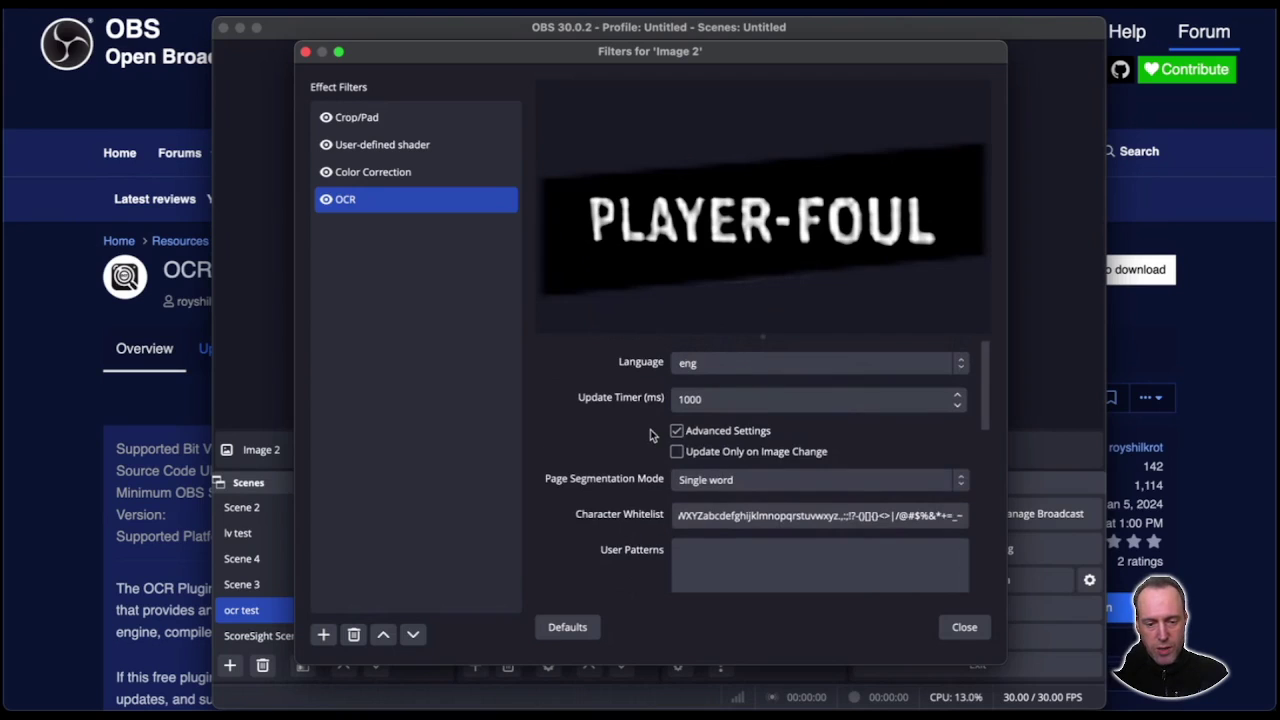
left_click(676, 430)
left_click_drag(698, 461, 650, 461)
left_click(700, 461)
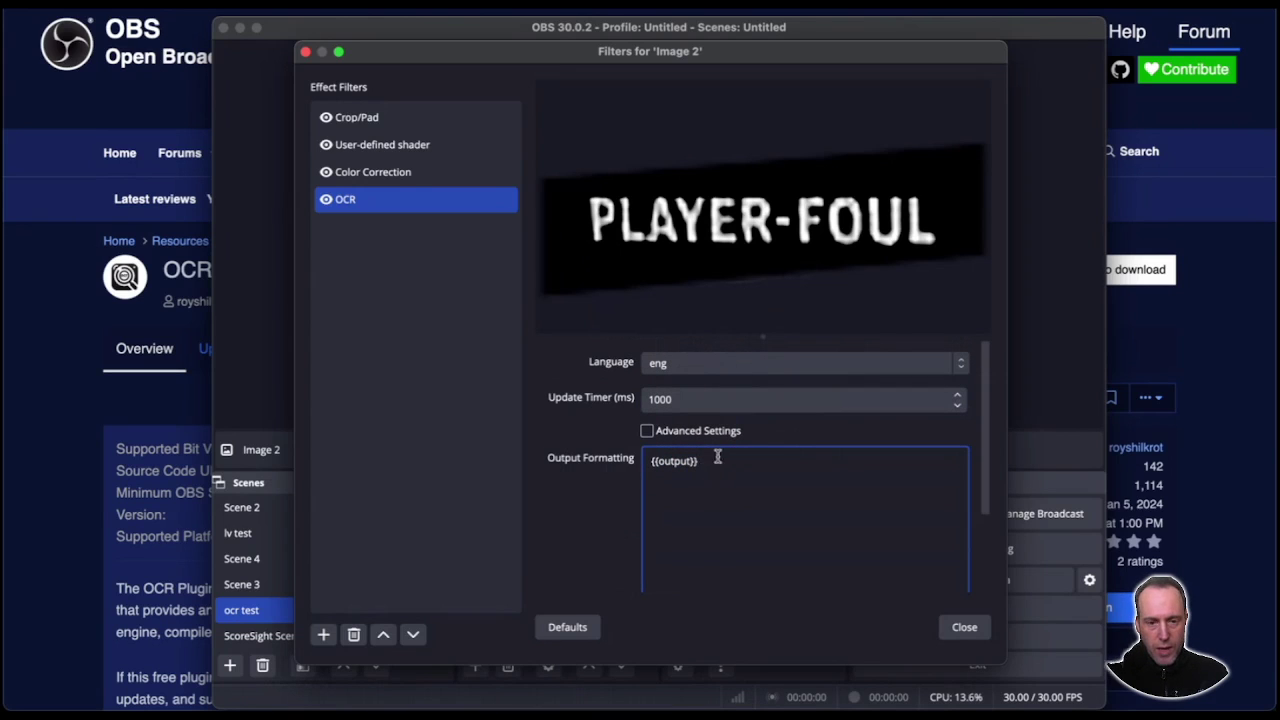
left_click_drag(645, 57, 801, 80)
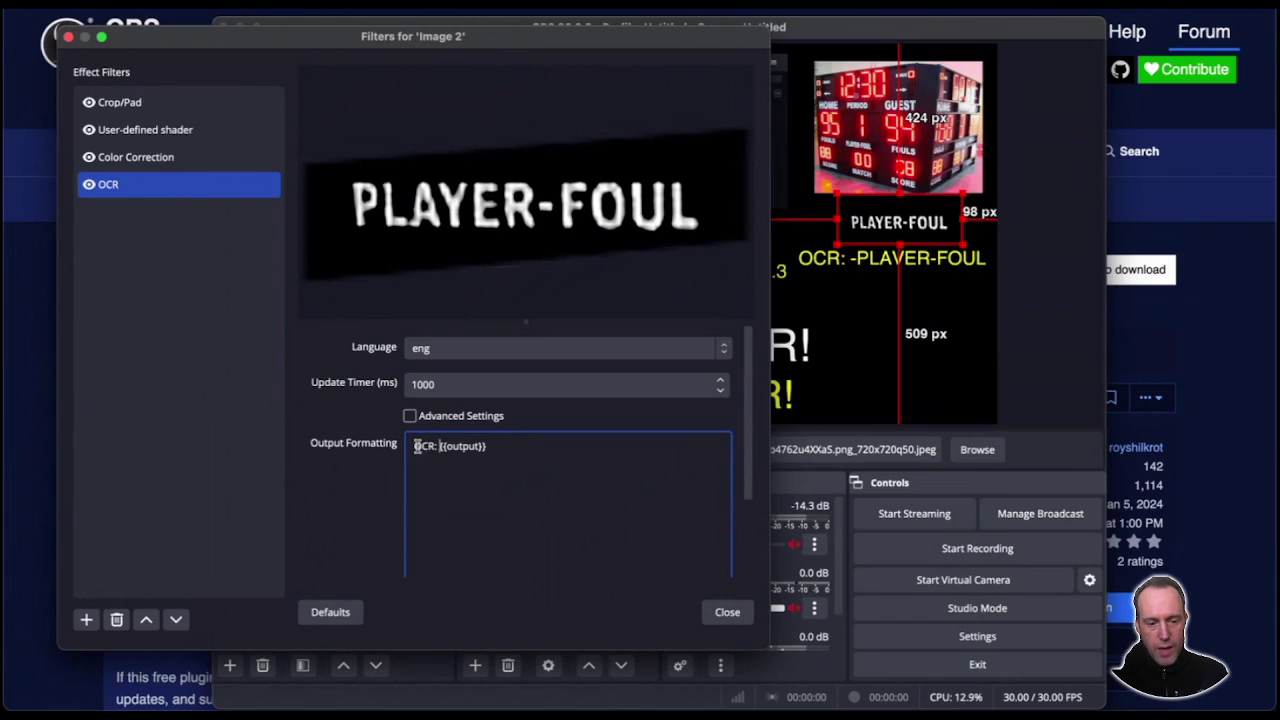
left_click_drag(417, 446, 481, 445)
Keep Image 2's OCR output text source set to Text (FreeType 2).
left_click(480, 447)
double_click(479, 447)
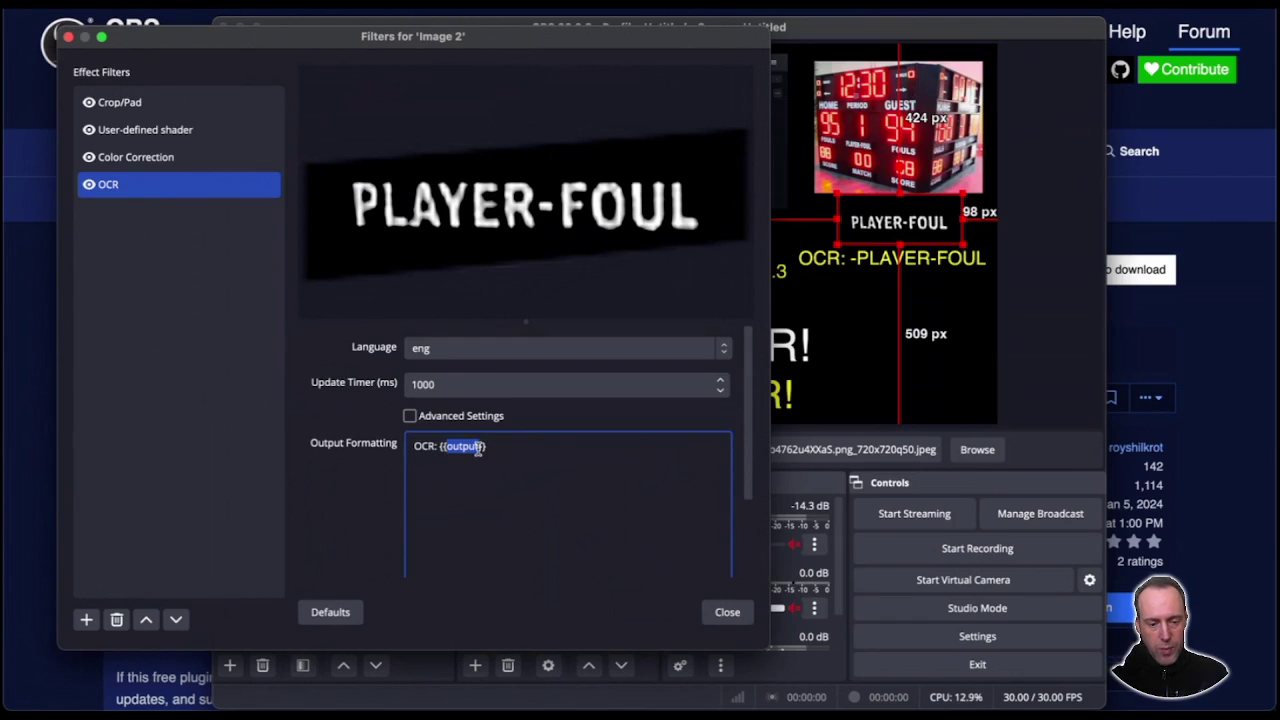
left_click(490, 447)
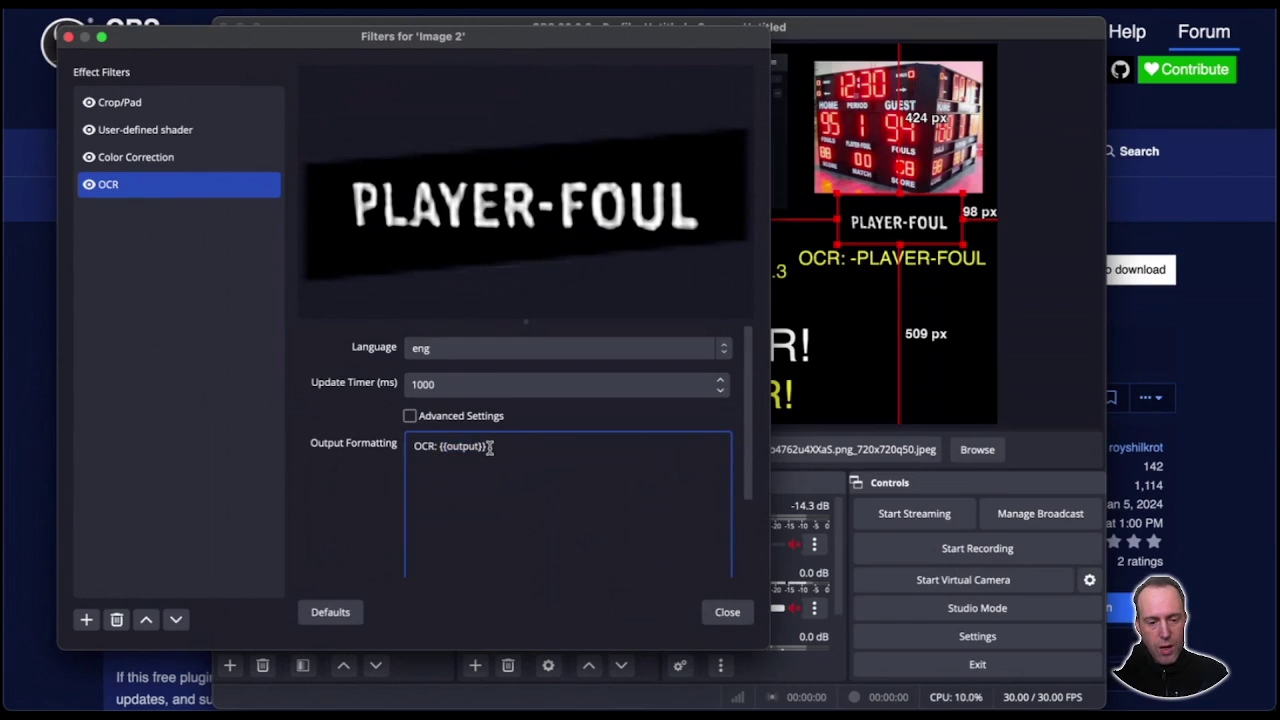
scroll(490, 447, "down", 3)
left_click(436, 502)
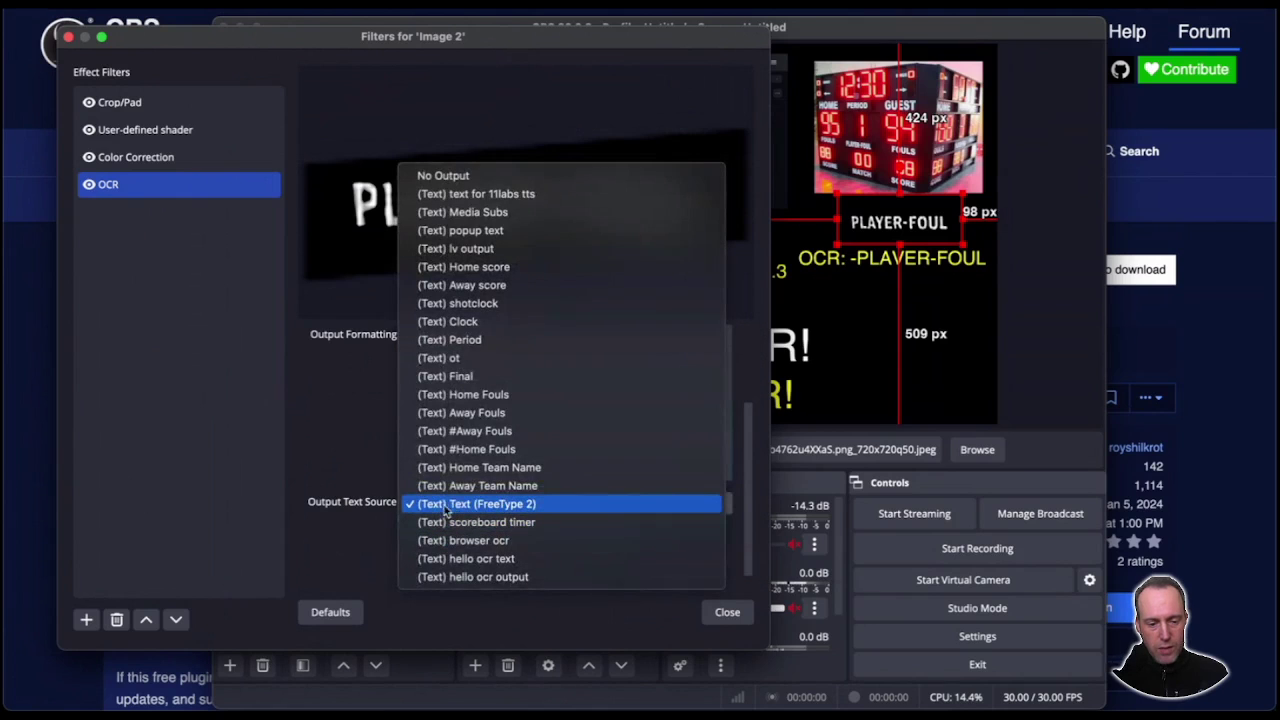
left_click(440, 504)
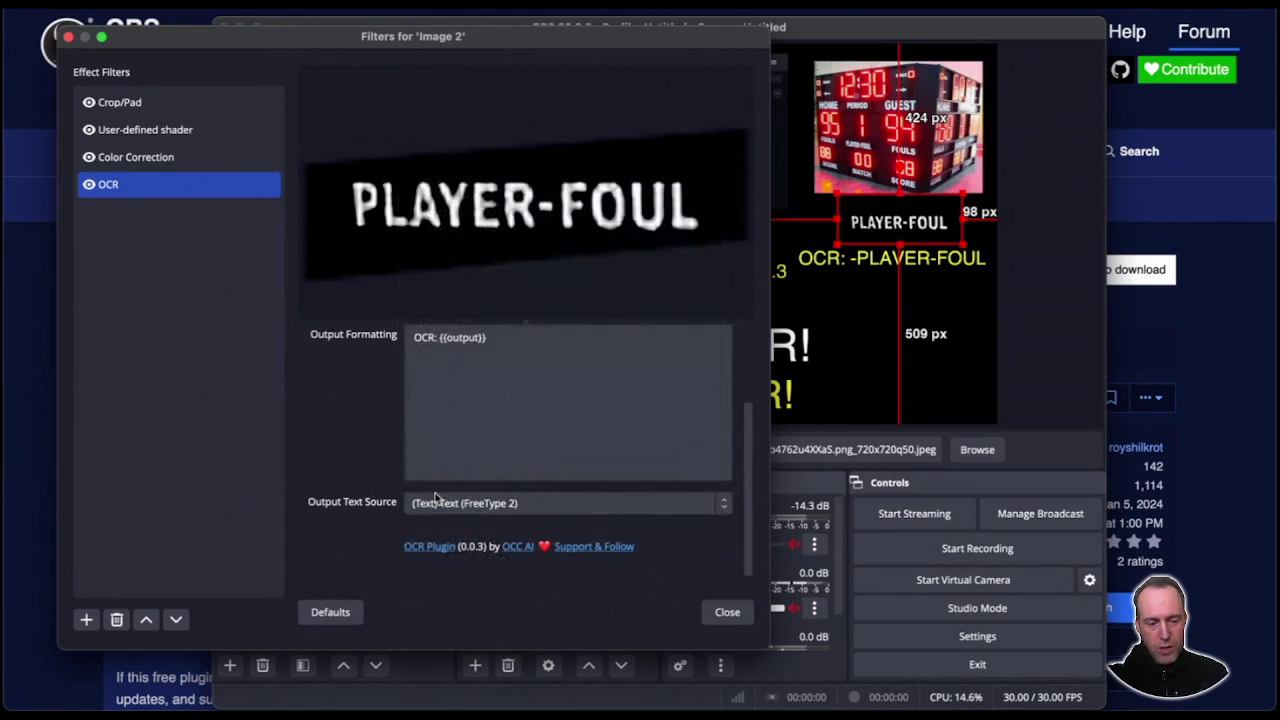
left_click(437, 504)
left_click(452, 504)
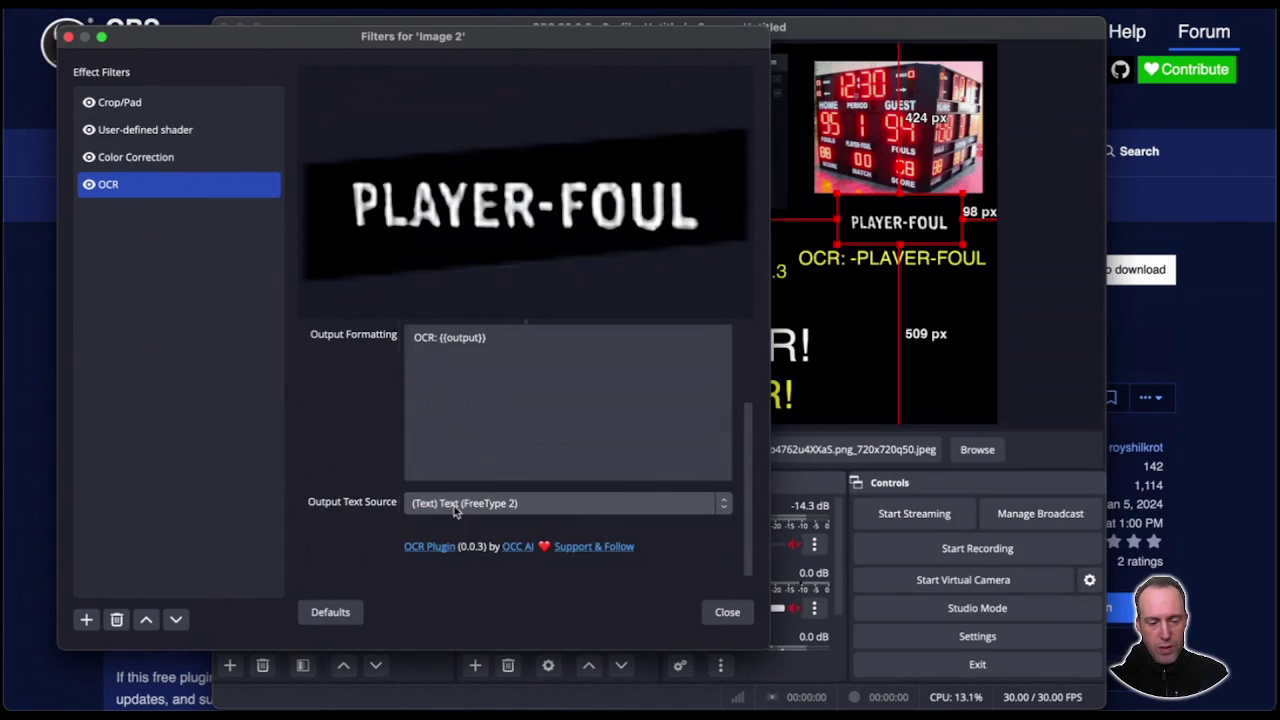
left_click(455, 505)
left_click(478, 504)
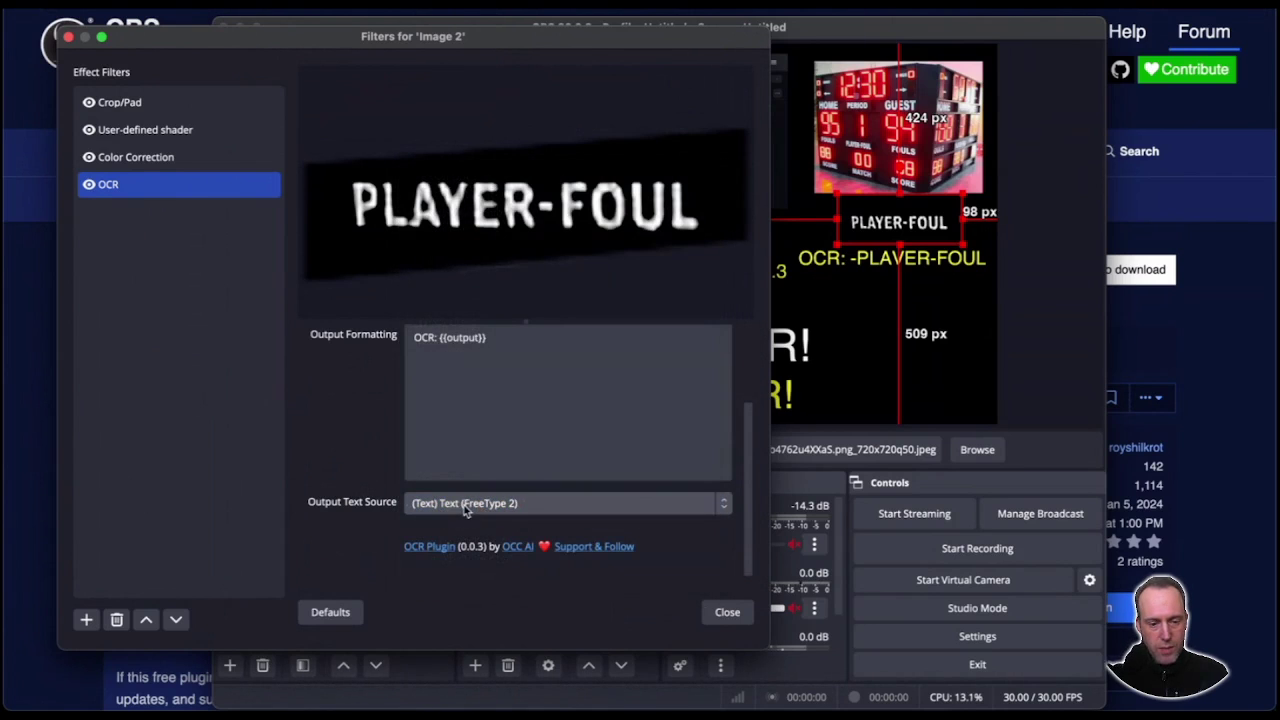
Close the Image 2 filters window and clear the source selection in the scene.
left_click(727, 612)
left_click(900, 260)
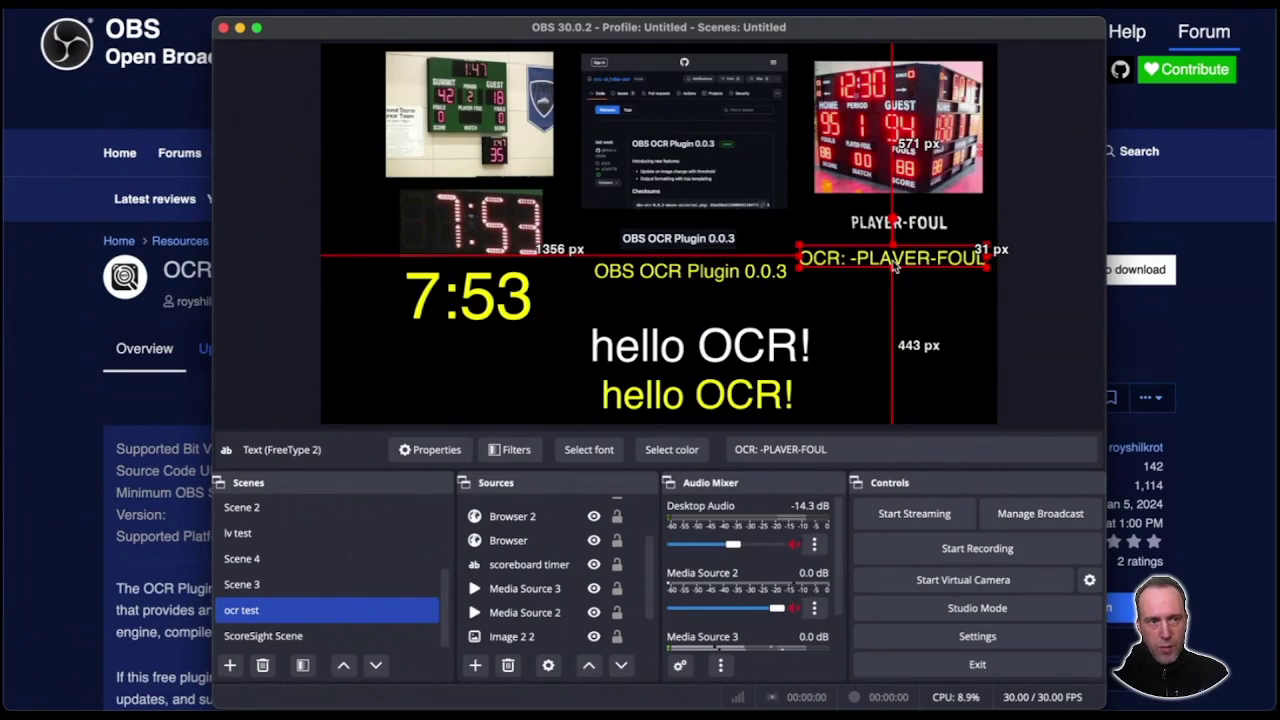
left_click(917, 288)
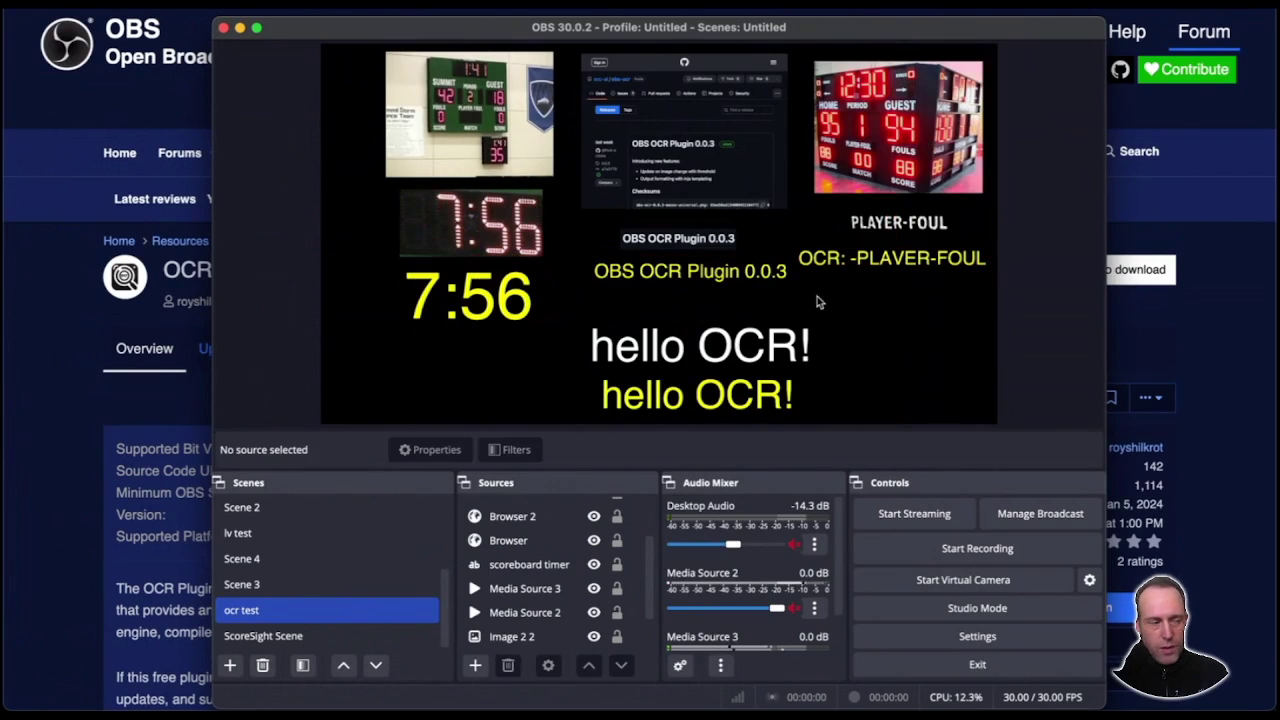
Select the scoreboard video Media Source 3 and compare its Crop/Pad crop off and on.
left_click(448, 148)
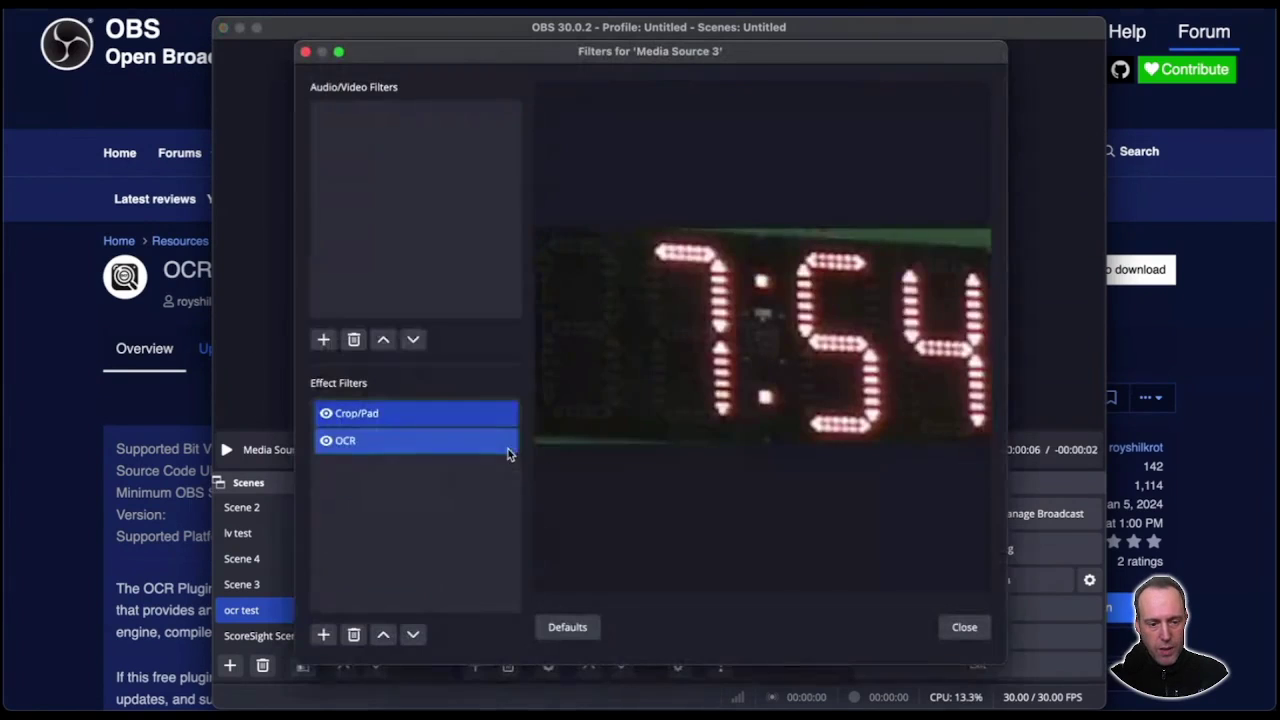
left_click(414, 417)
left_click(326, 418)
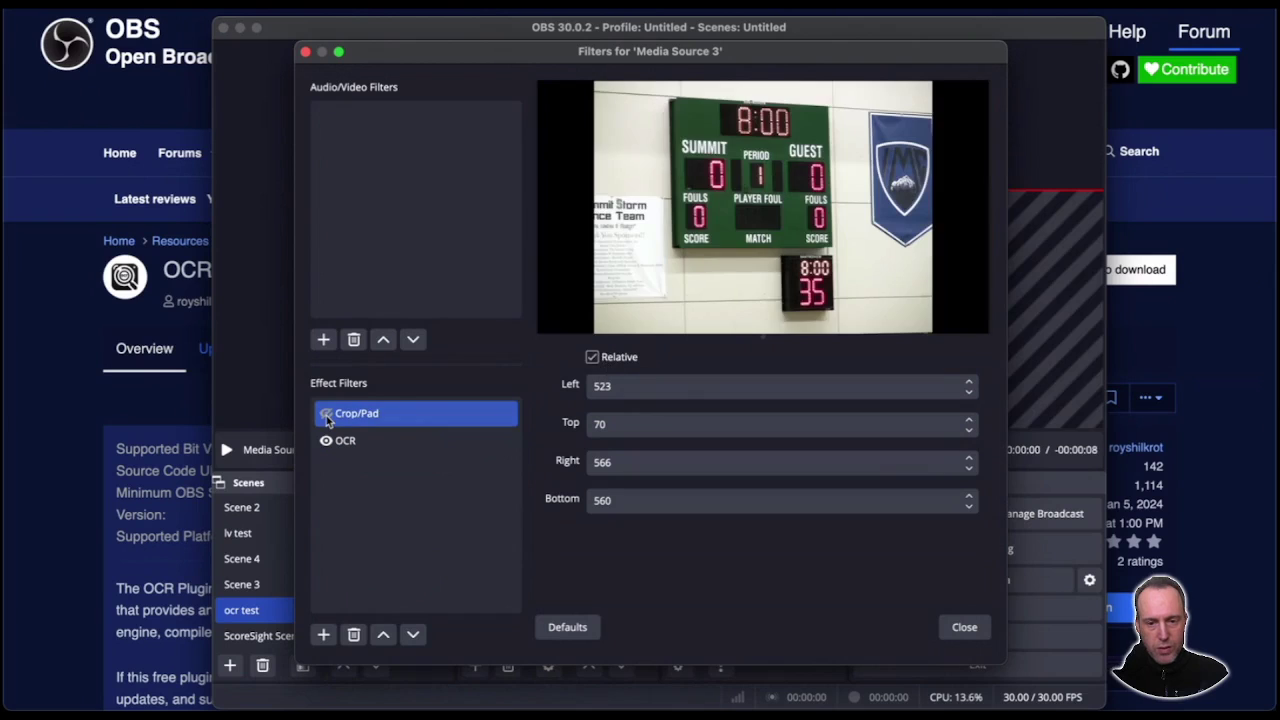
left_click(326, 418)
left_click(326, 418)
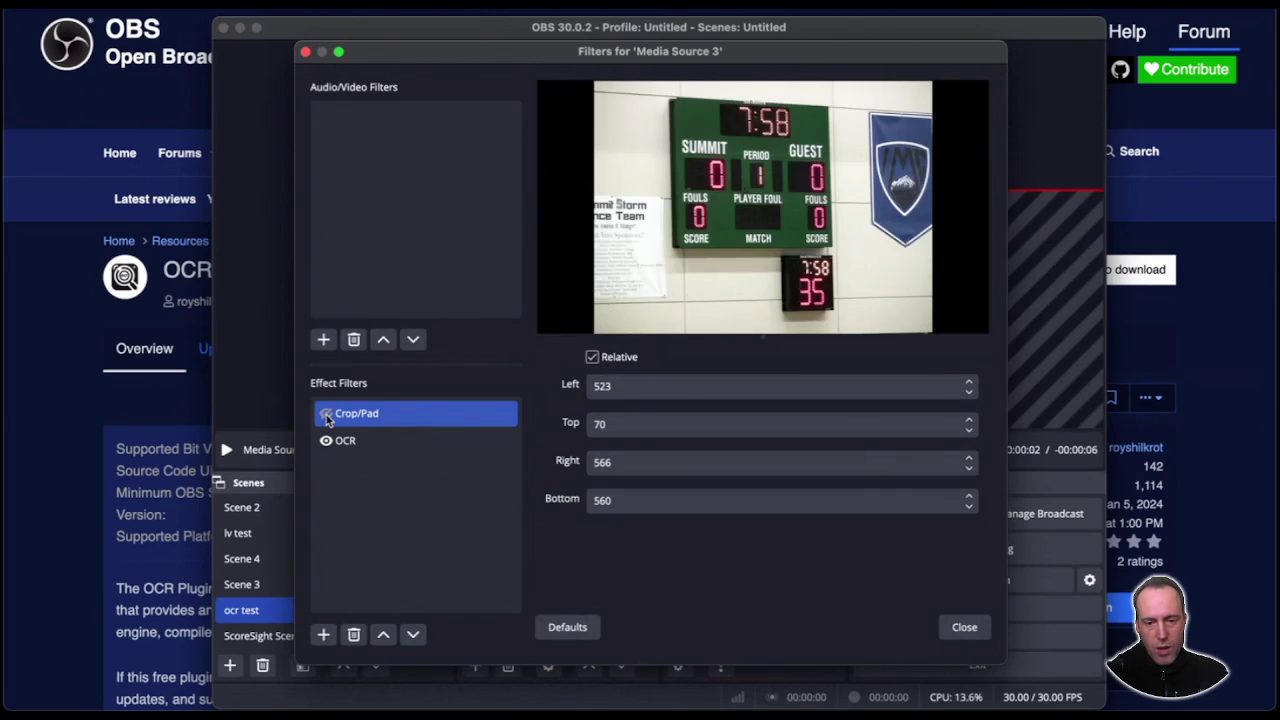
left_click(326, 418)
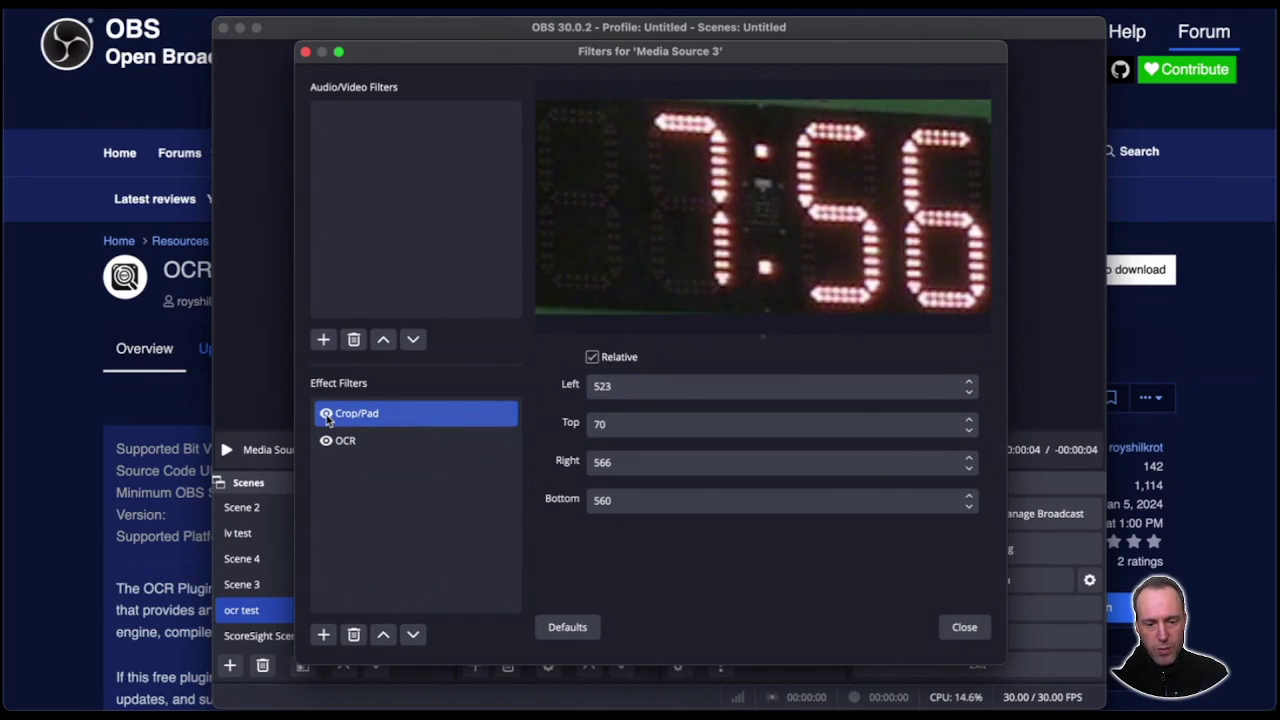
Keep daktronics language and scoreboard timer output; enable Advanced Settings and Update Only on Image Change.
left_click(345, 440)
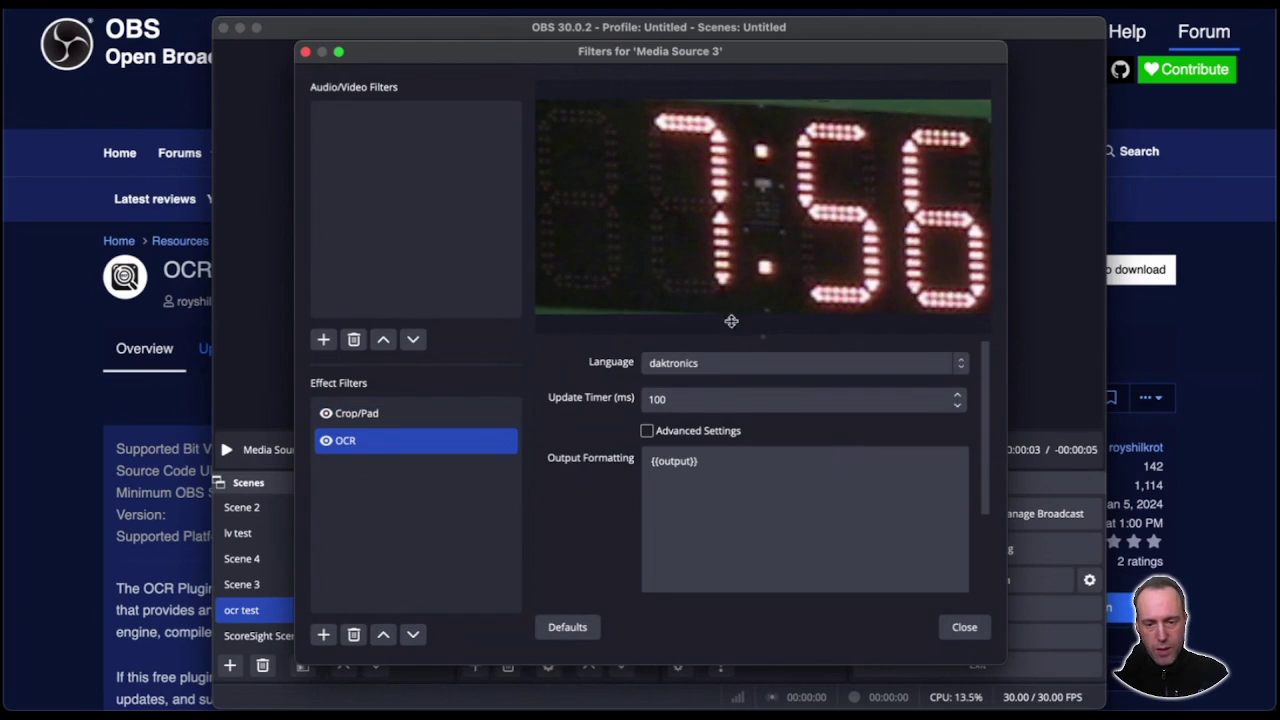
left_click(677, 366)
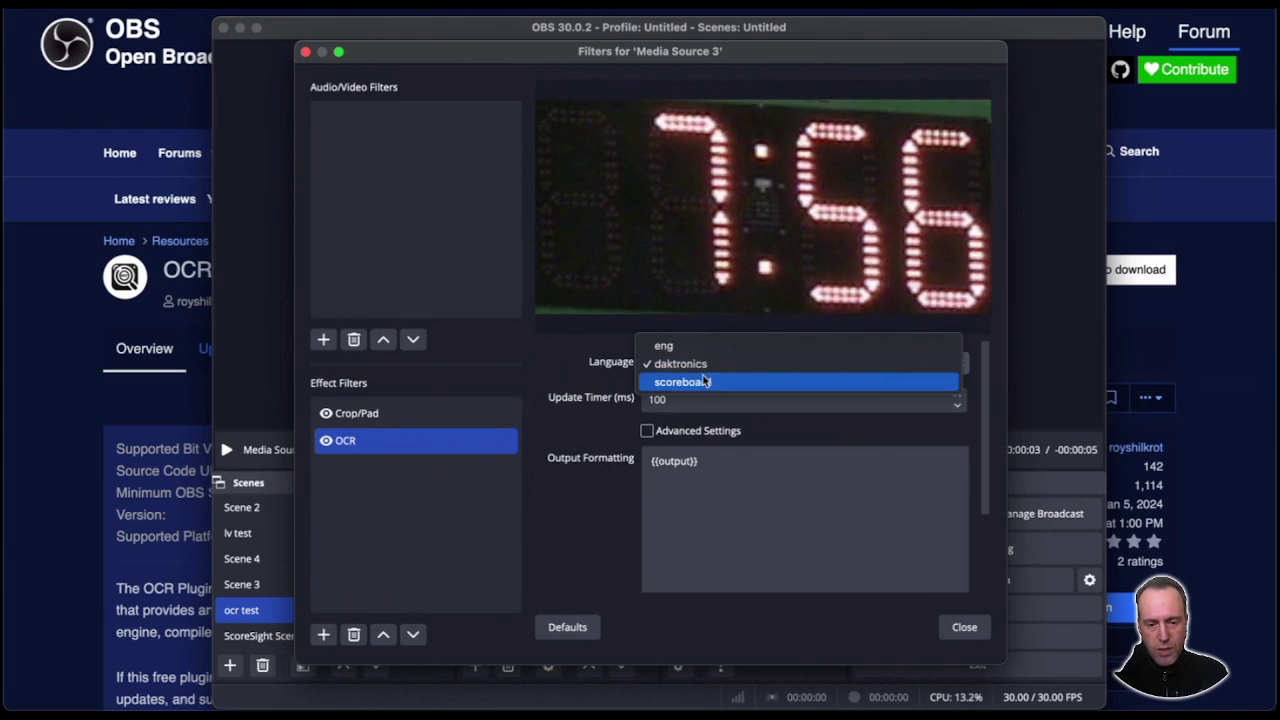
left_click(695, 366)
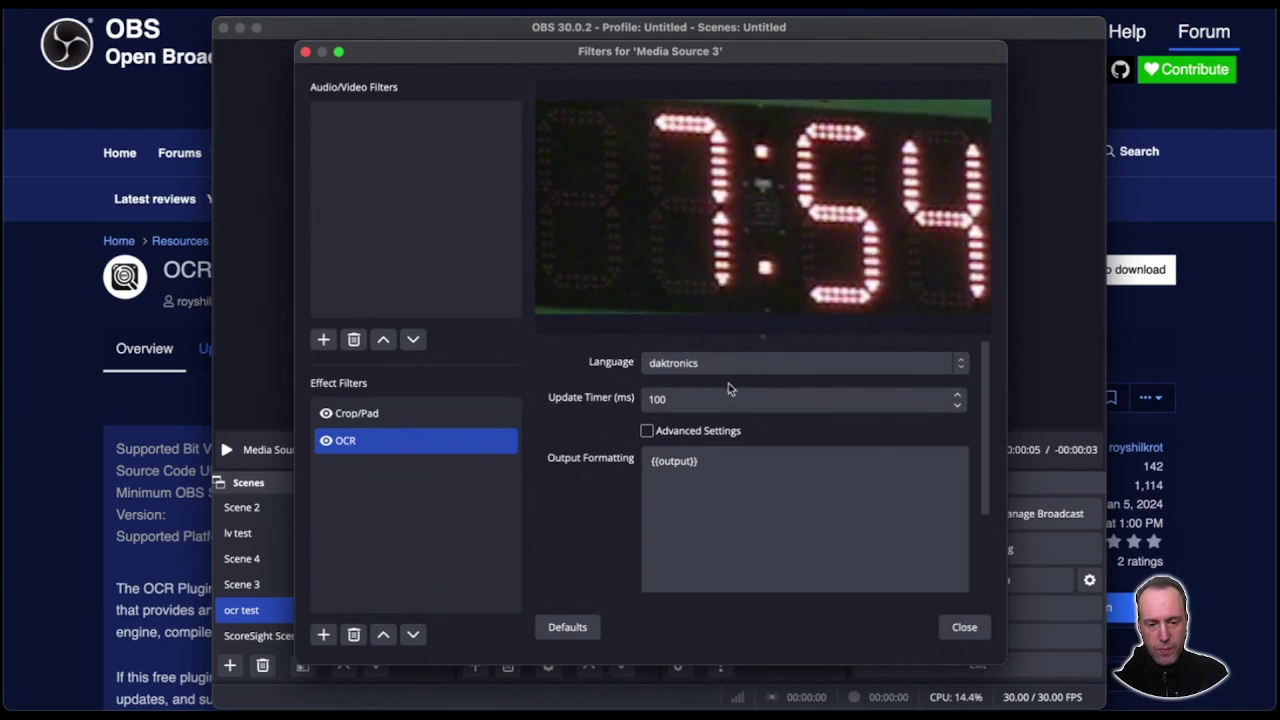
left_click(683, 399)
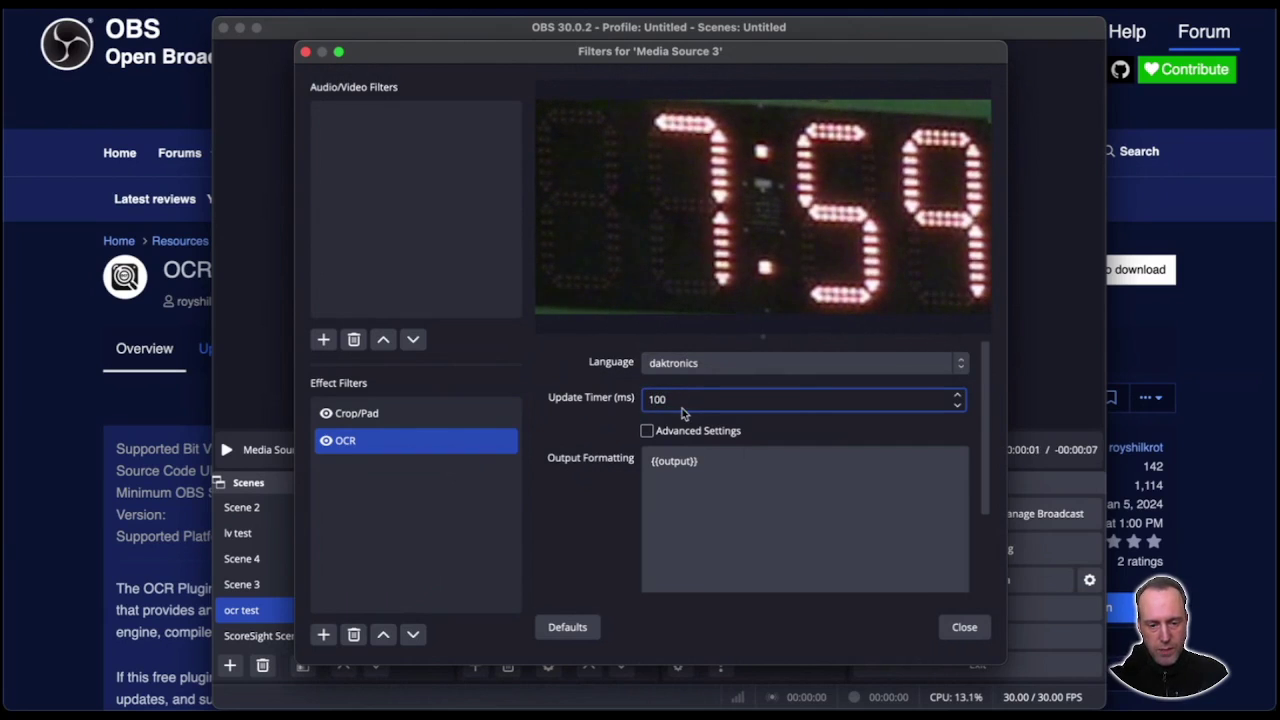
scroll(683, 412, "down", 5)
left_click(706, 518)
left_click(722, 522)
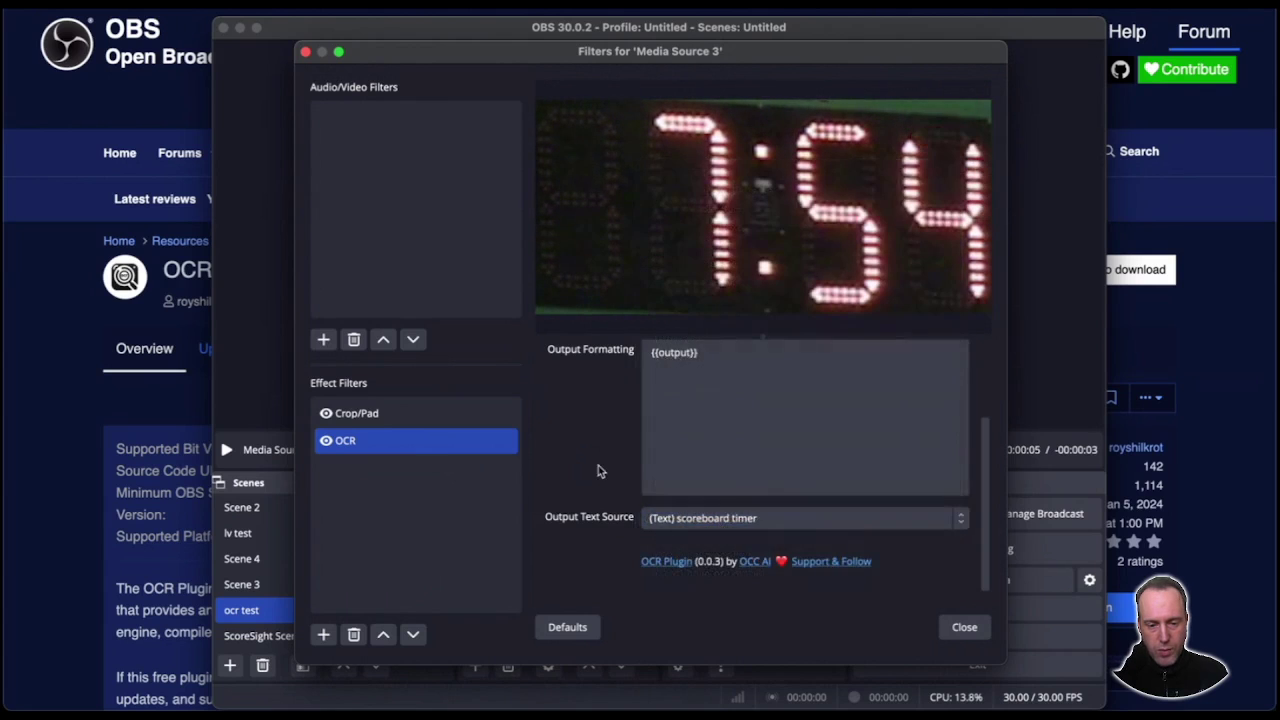
scroll(620, 460, "up", 5)
left_click(648, 431)
left_click(731, 454)
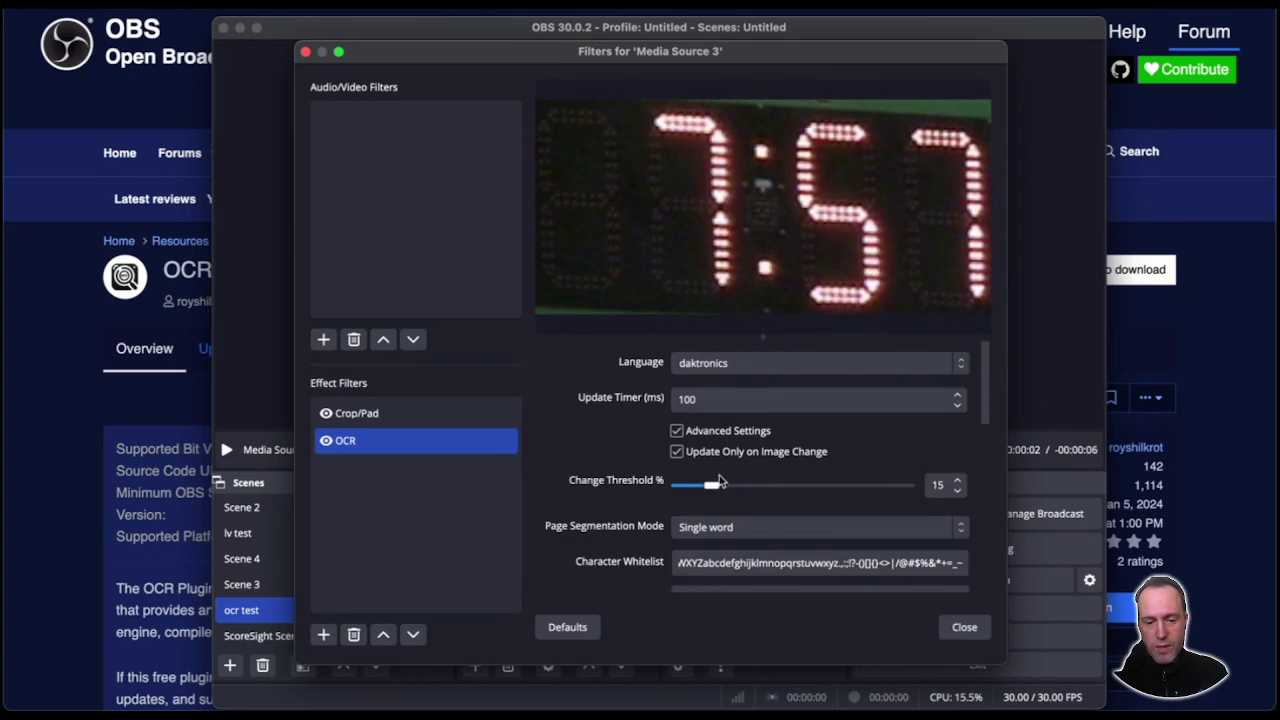
scroll(691, 400, "down", 3)
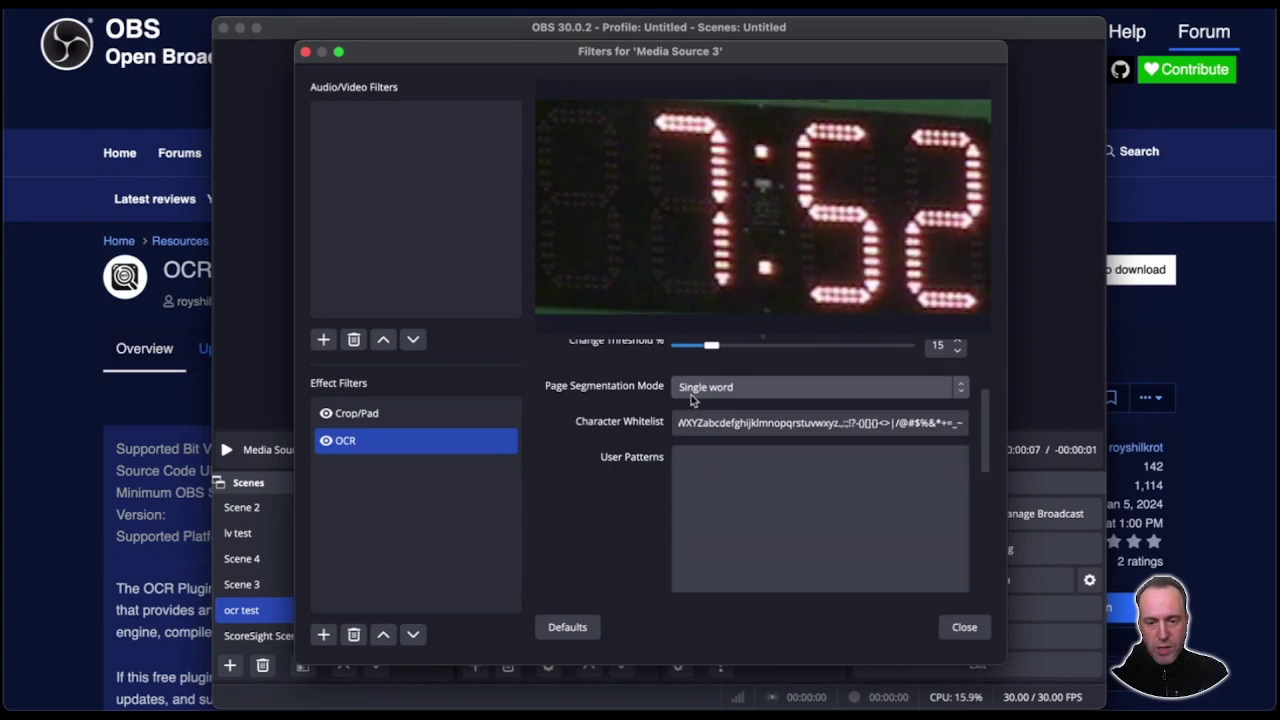
left_click(722, 397)
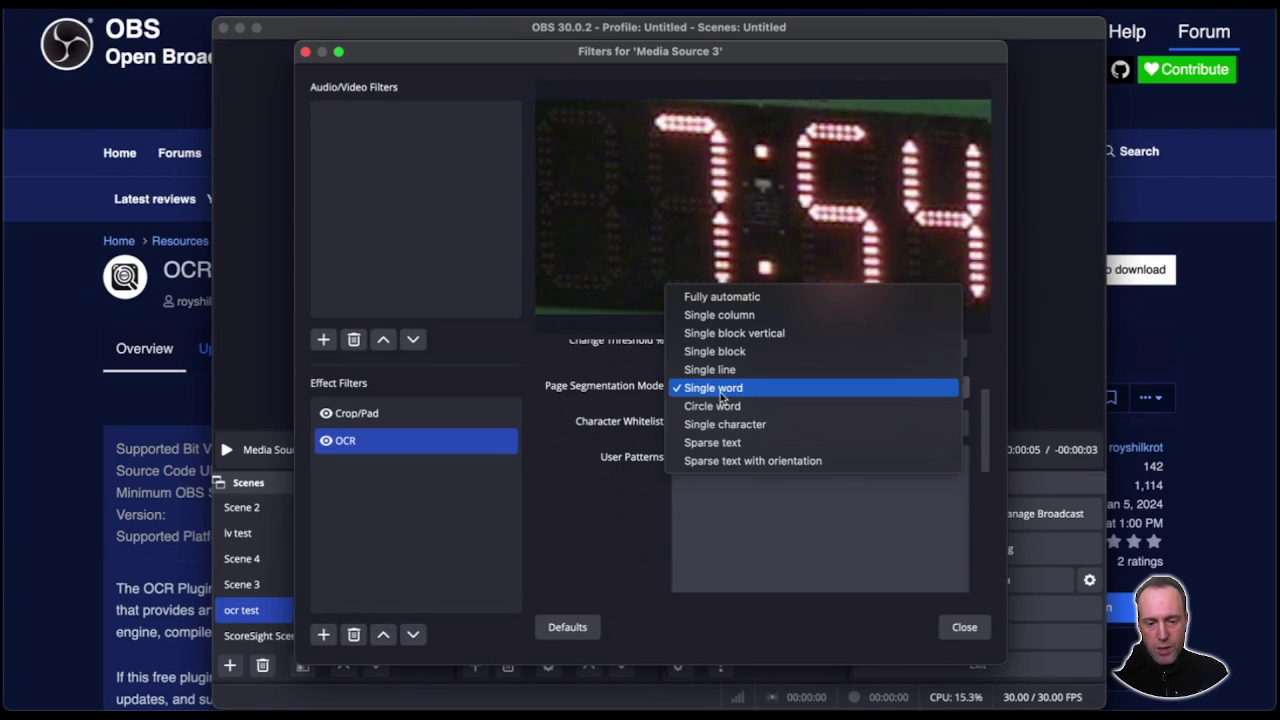
left_click(733, 388)
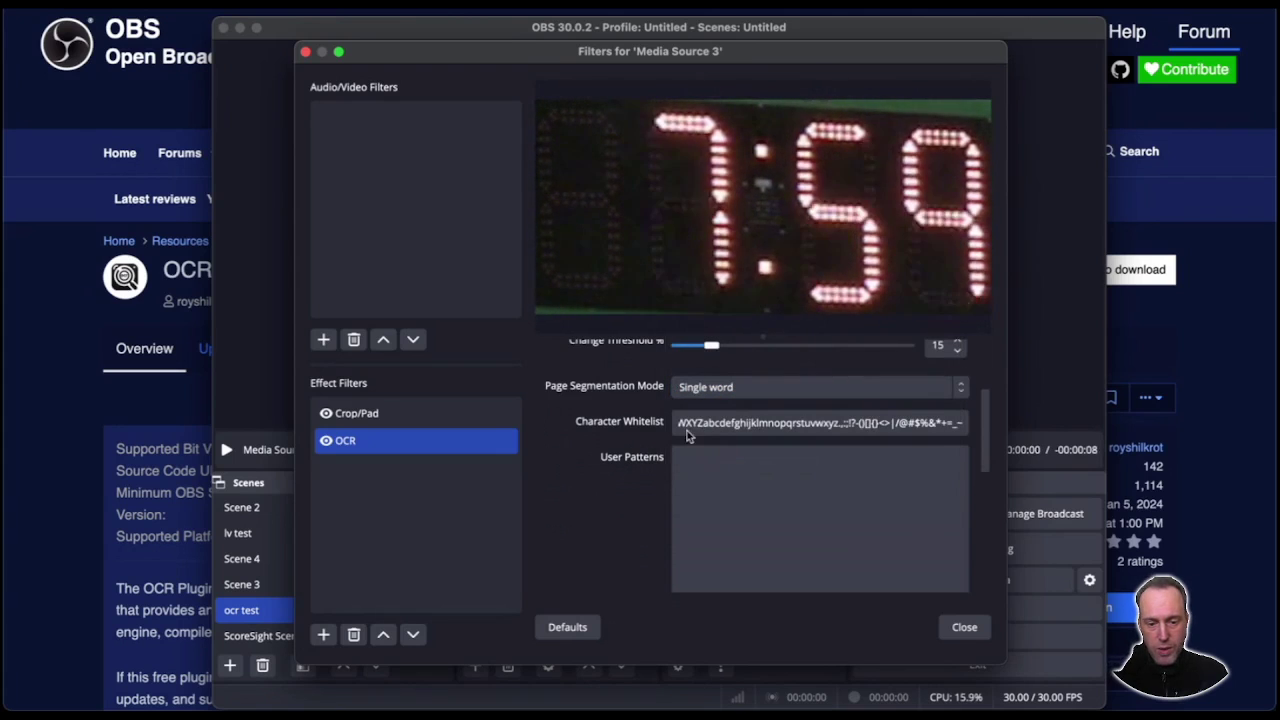
double_click(733, 423)
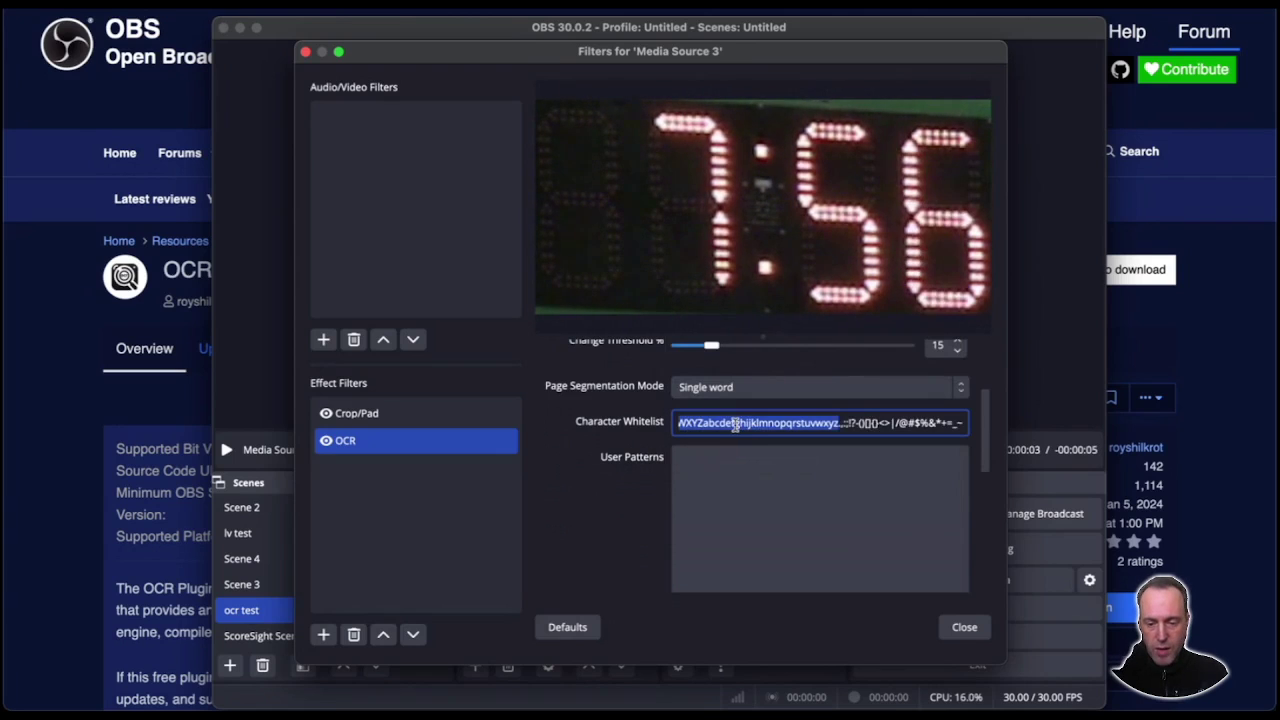
mouse_move(735, 423)
left_mouse_down()
mouse_move(968, 424)
mouse_move(676, 428)
mouse_move(751, 423)
left_mouse_up()
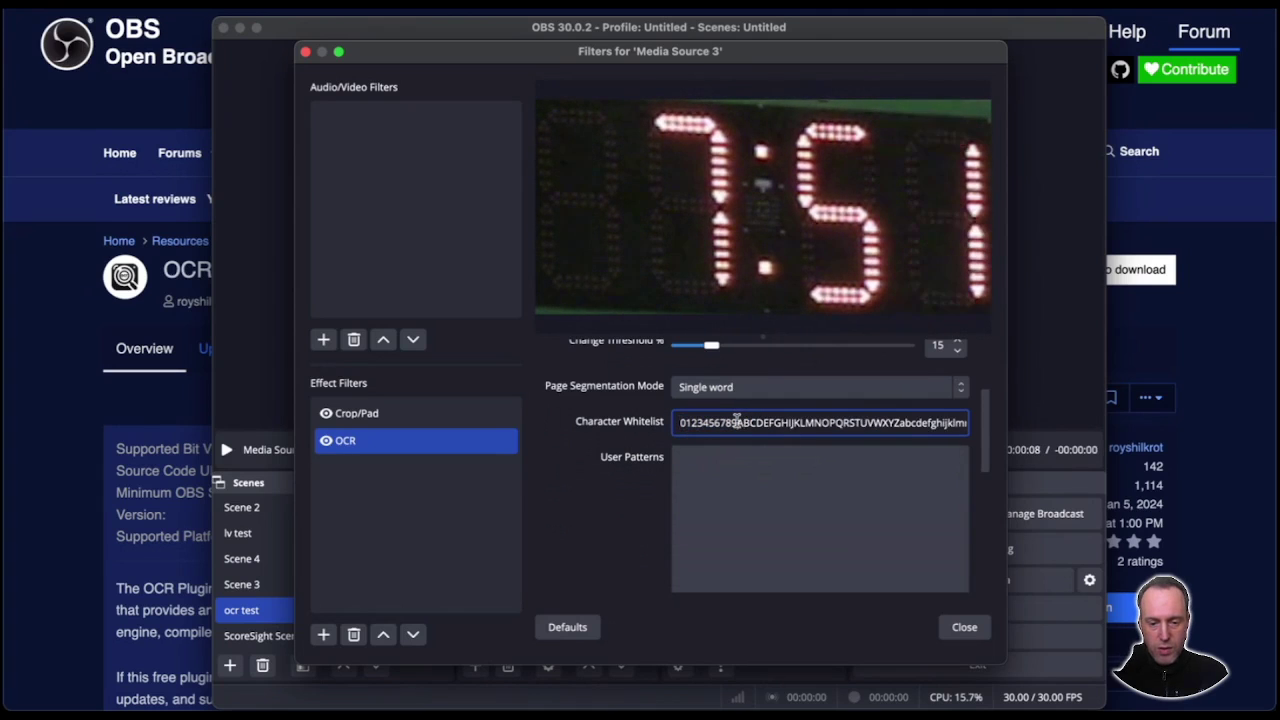
key("shift+End")
key("BackSpace")
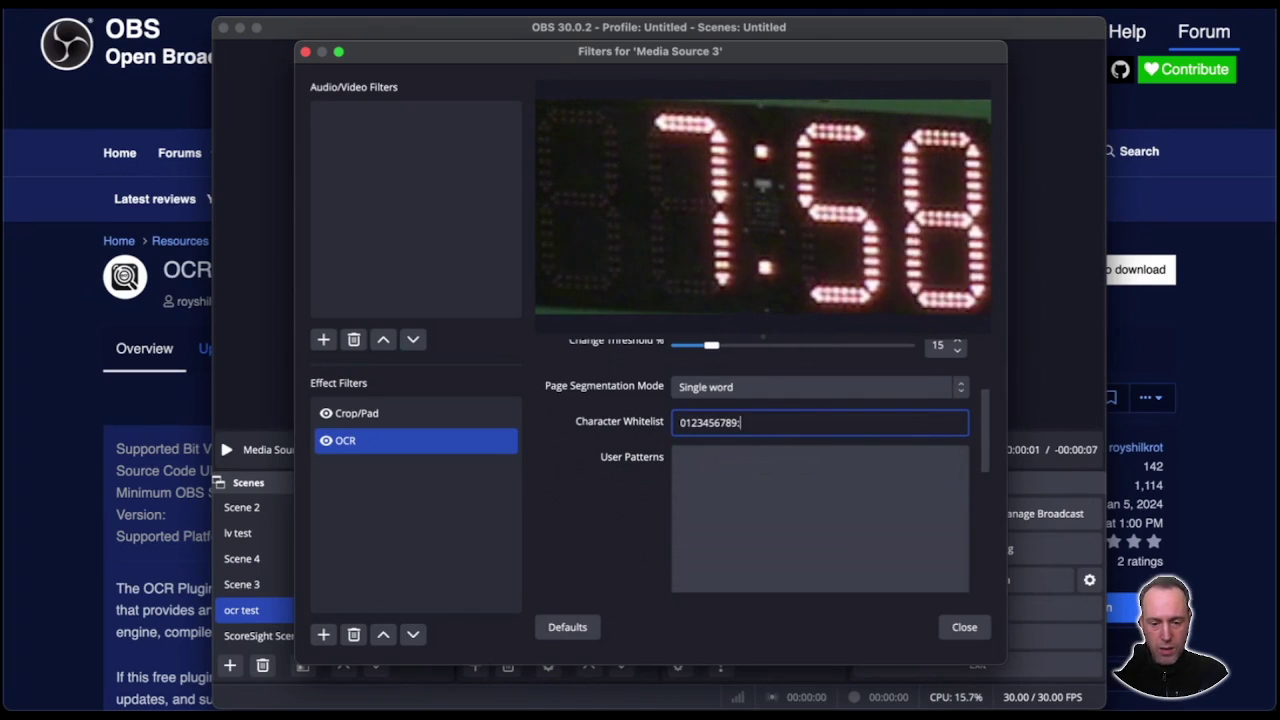
type(":")
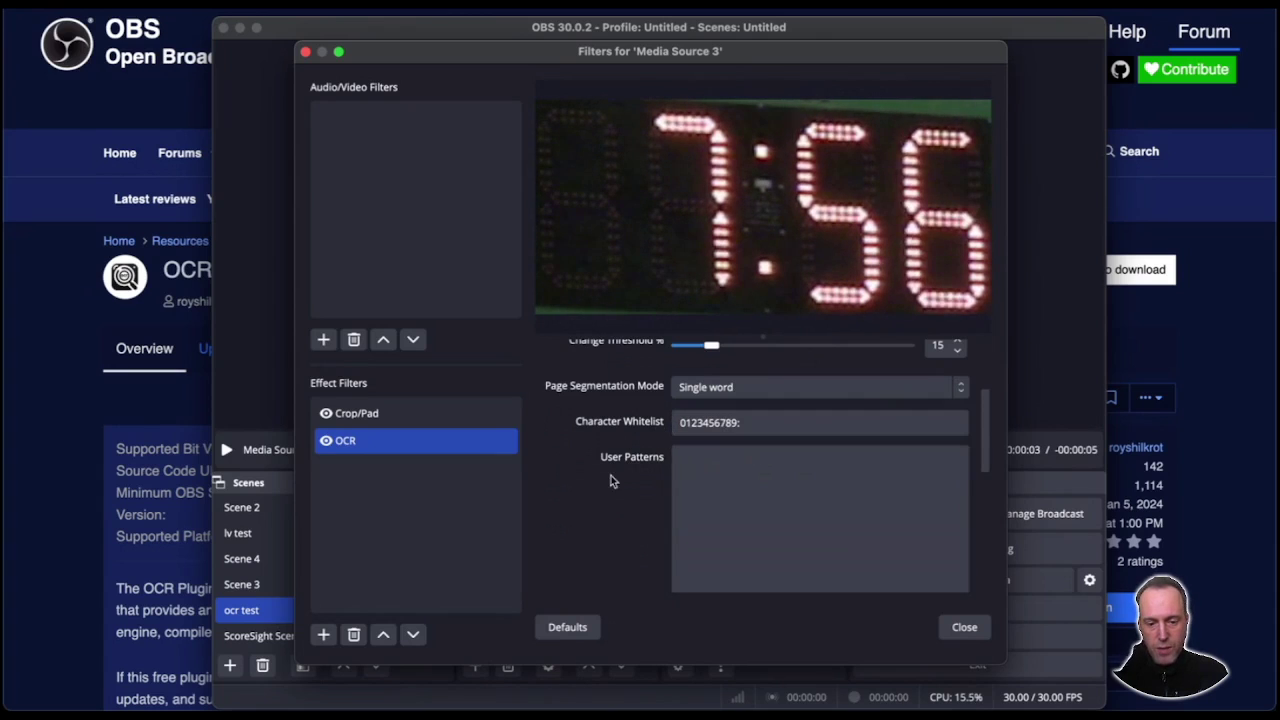
scroll(613, 481, "down", 5)
Close and reopen the filters window of Media Source 3.
scroll(762, 387, "up", 3)
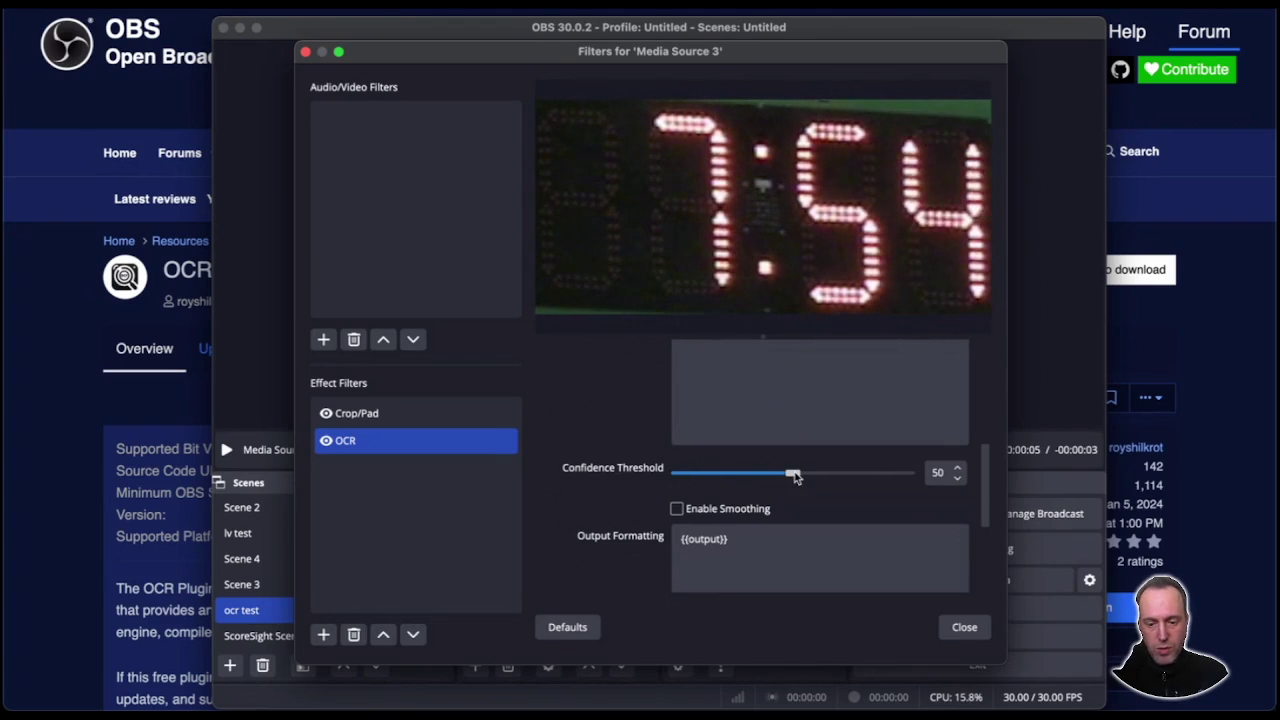
key("Escape")
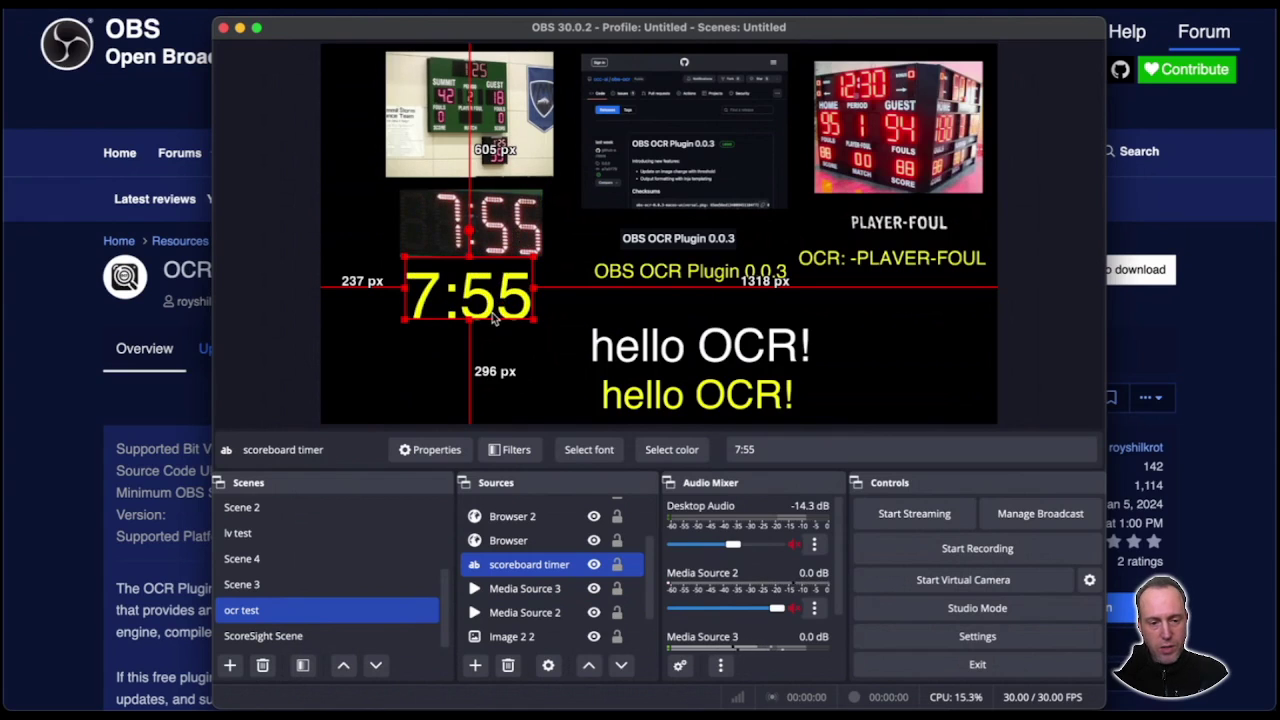
left_click(470, 225)
left_click(510, 449)
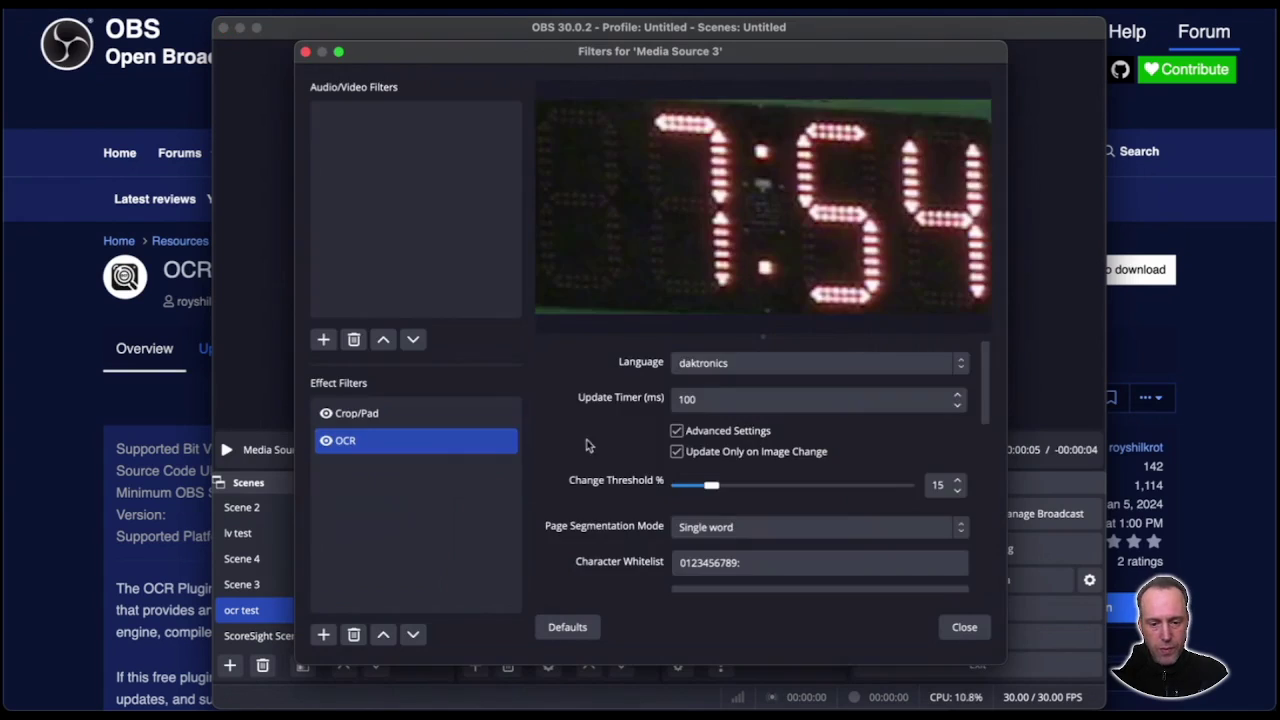
scroll(617, 432, "down", 5)
scroll(617, 432, "up", 2)
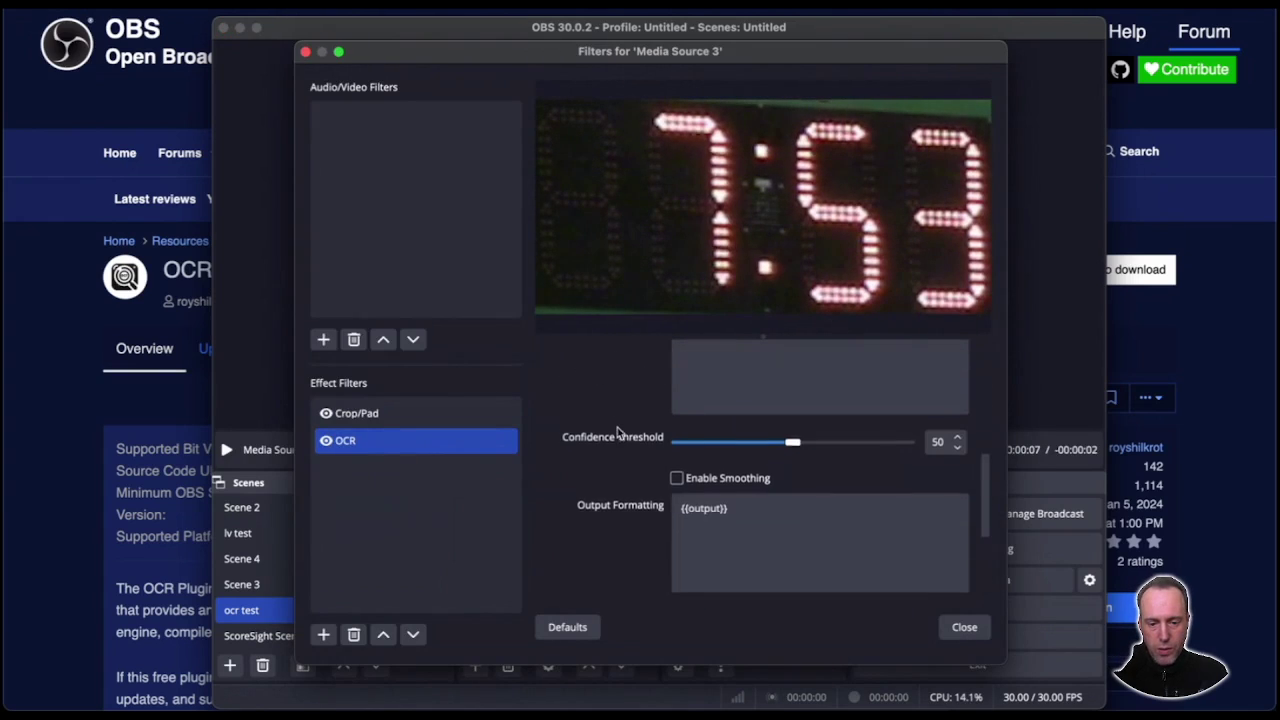
Turn on OCR text smoothing and lower its window size to 6.
left_click(679, 476)
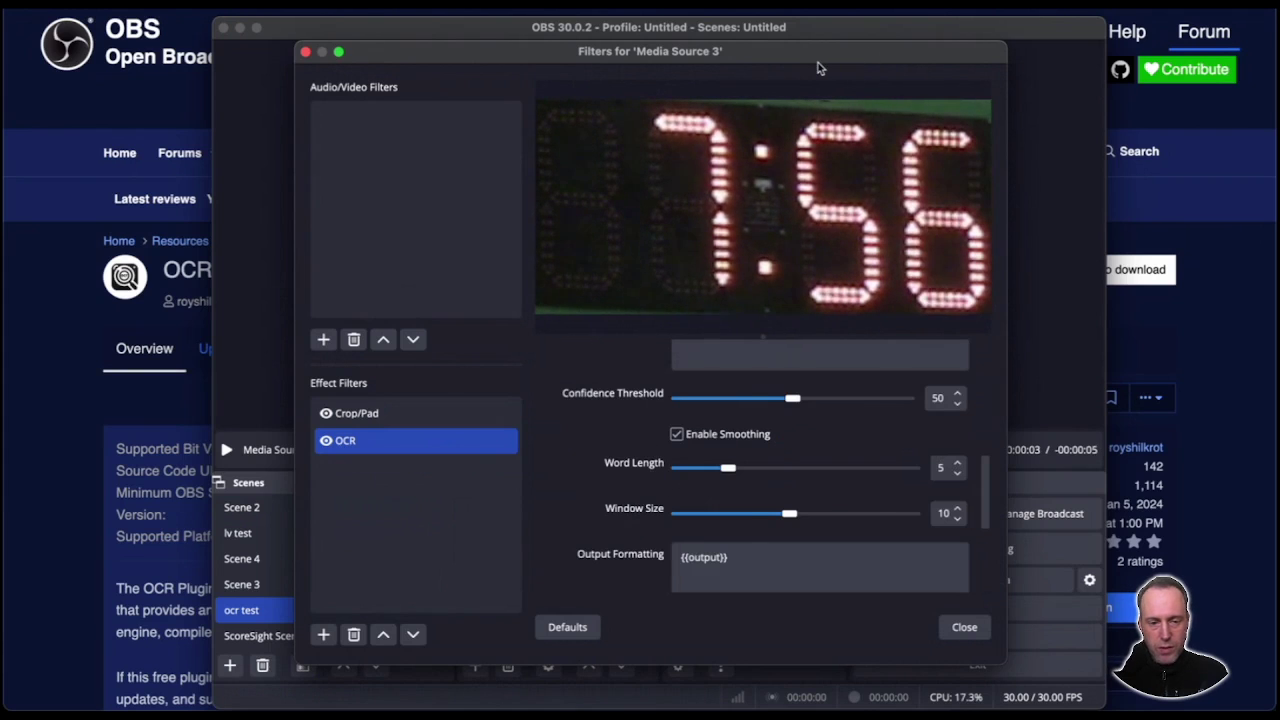
left_click_drag(820, 60, 1037, 67)
left_click_drag(516, 186, 600, 183)
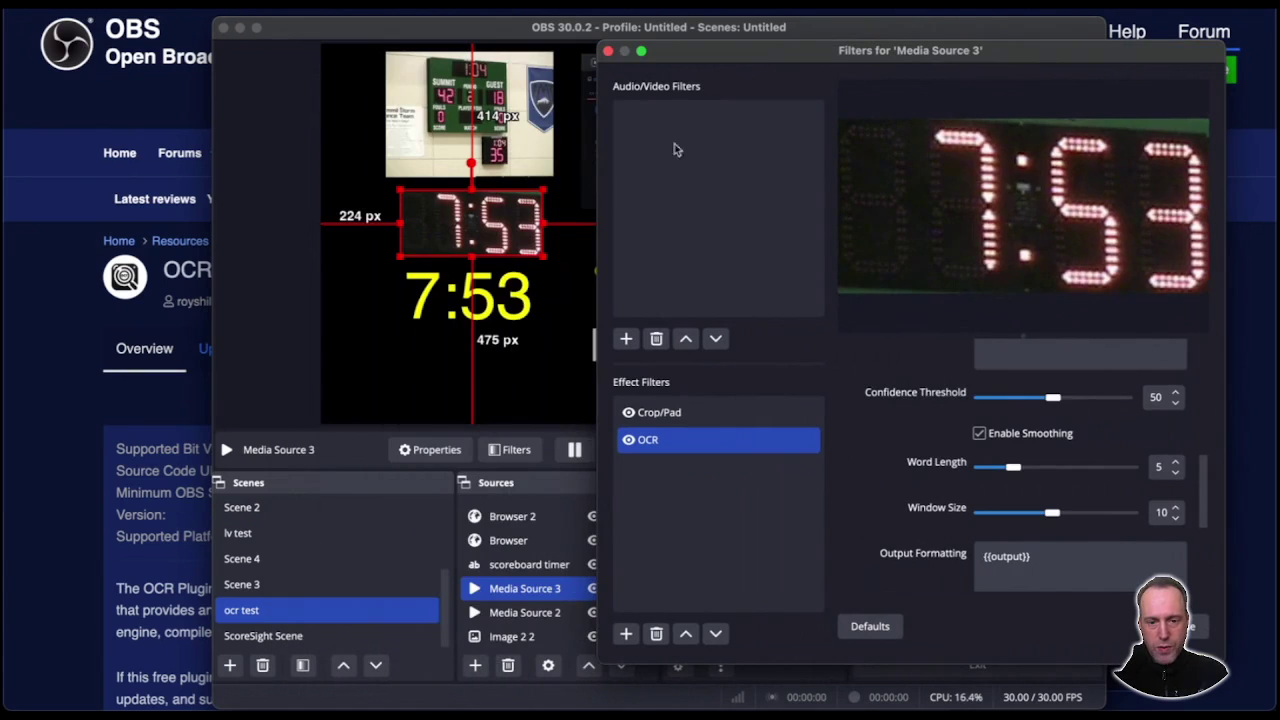
left_click_drag(745, 62, 749, 103)
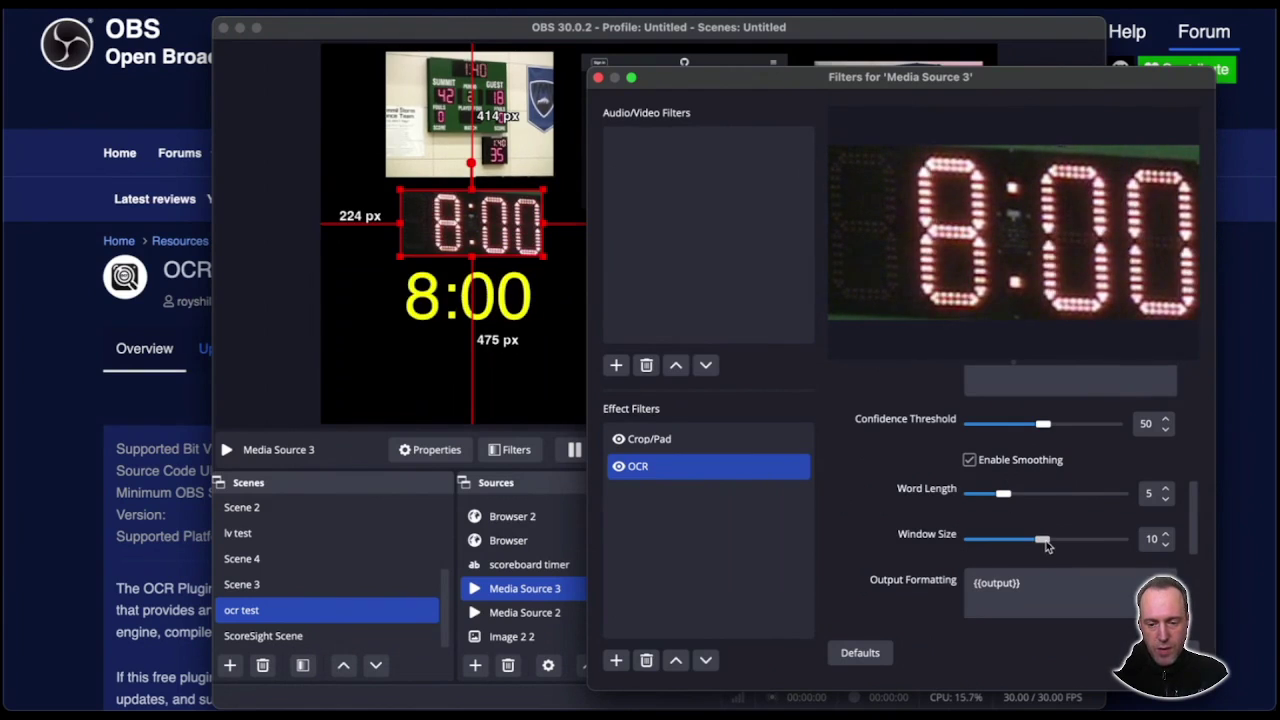
left_click_drag(1046, 545, 1012, 544)
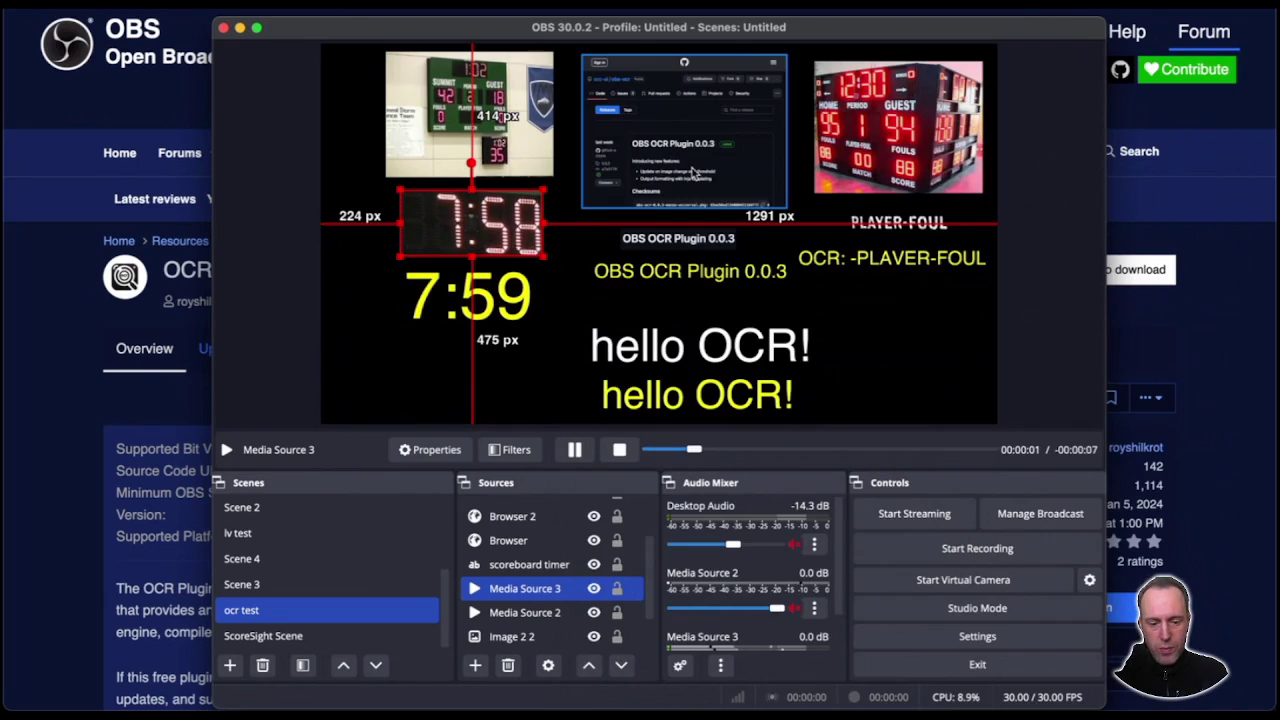
Select Browser 2, compare its Crop/Pad crop off and on, and show its OCR settings.
left_click(695, 173)
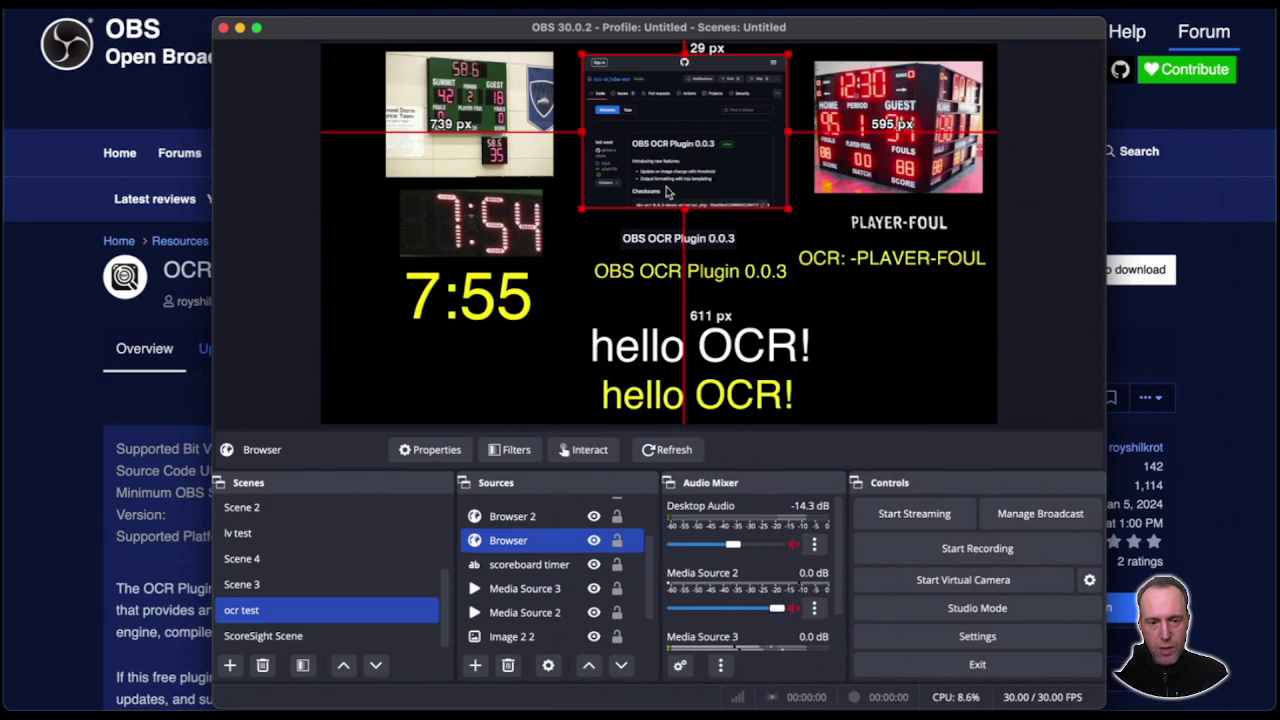
left_click(680, 238)
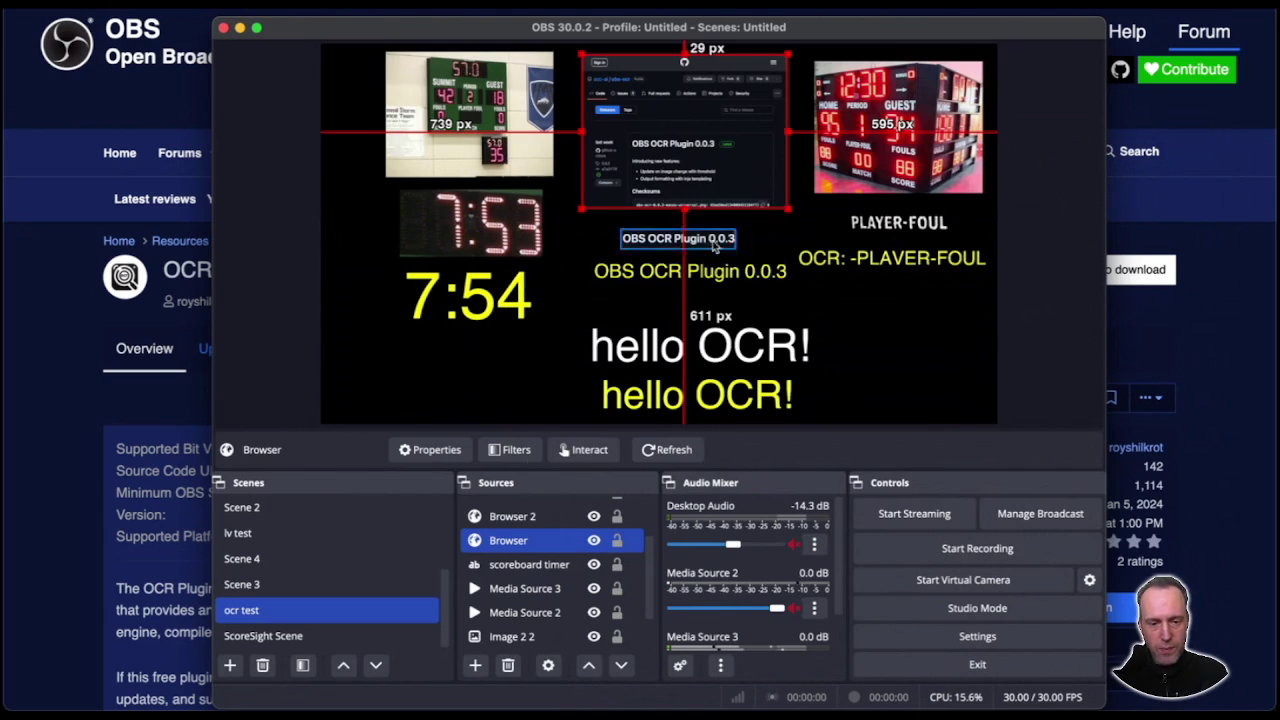
left_click(509, 449)
left_click(409, 413)
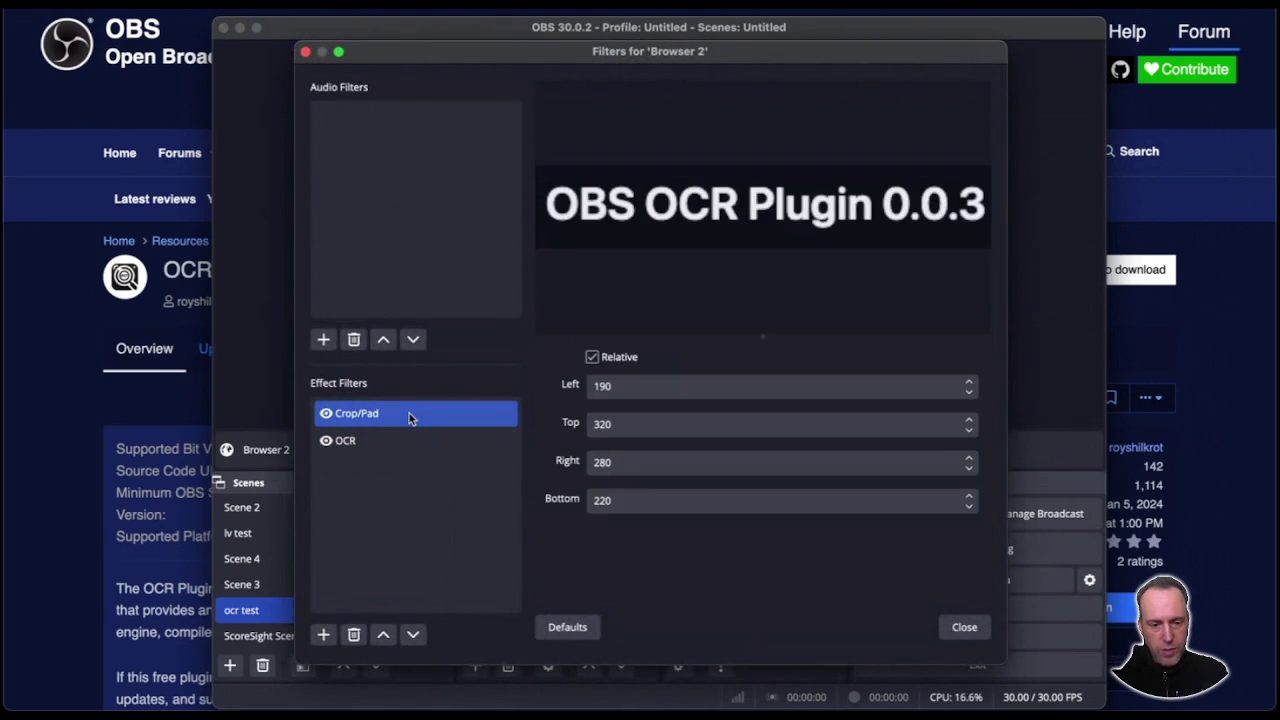
left_click(325, 415)
left_click(325, 415)
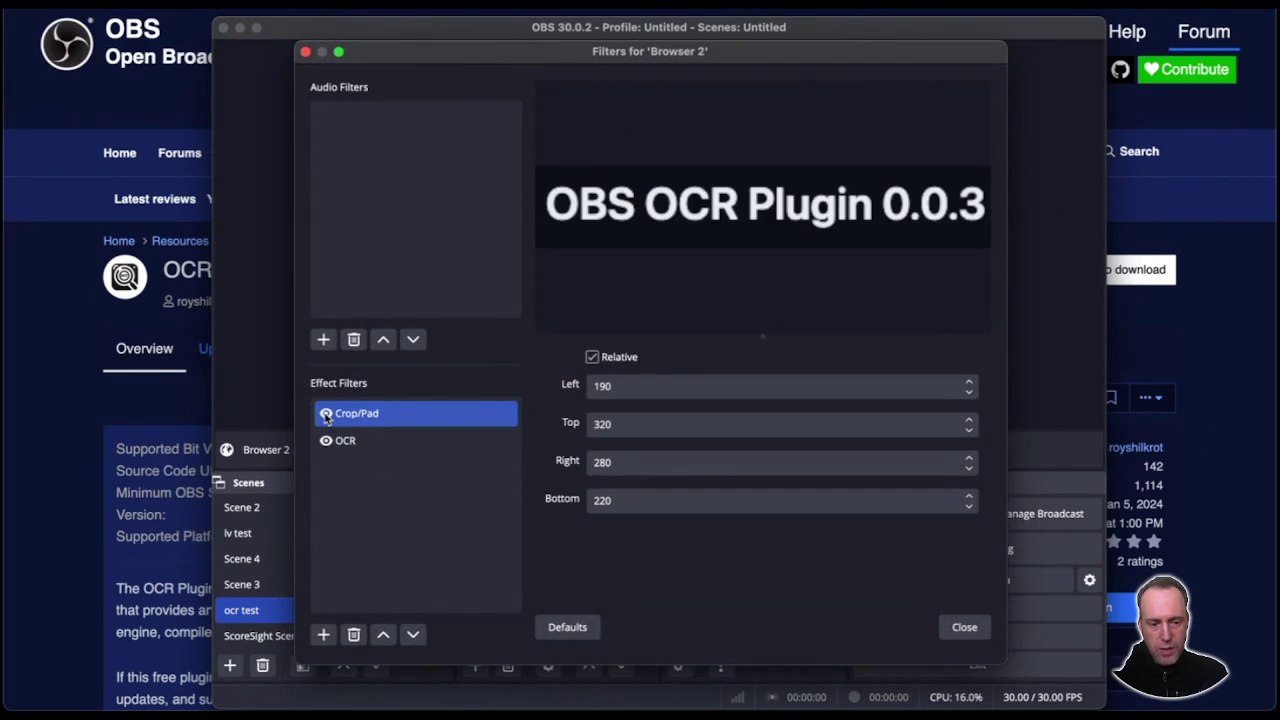
left_click(325, 415)
left_click(325, 415)
left_click(343, 440)
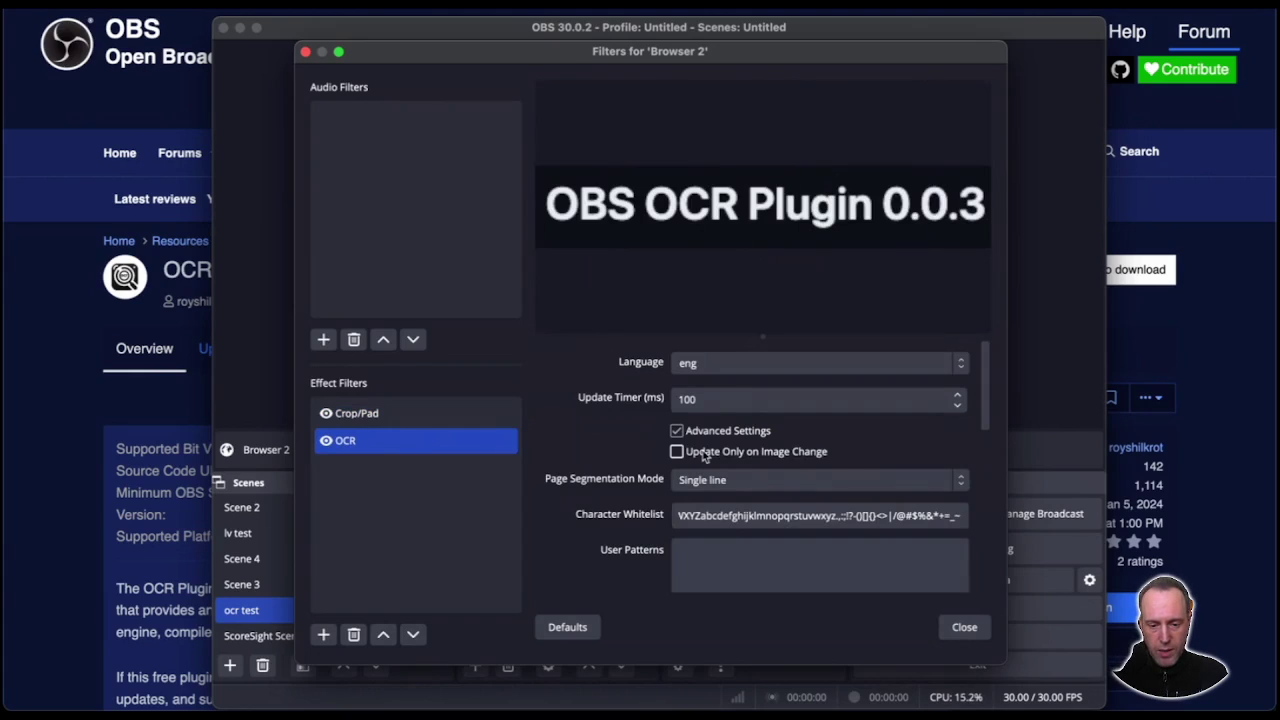
Make Browser 2's OCR run only on image change with a 1000 ms update timer.
left_click(747, 456)
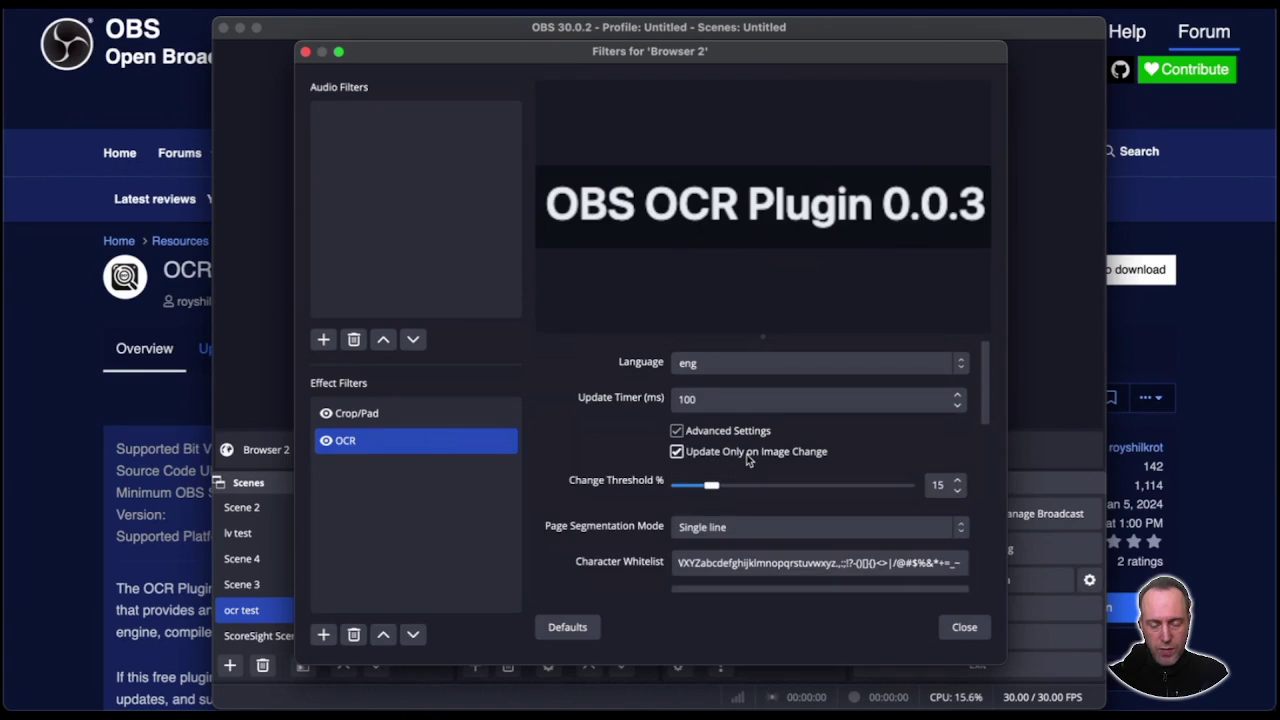
left_click(712, 398)
left_click_drag(712, 399, 679, 400)
left_click(700, 399)
type("1000")
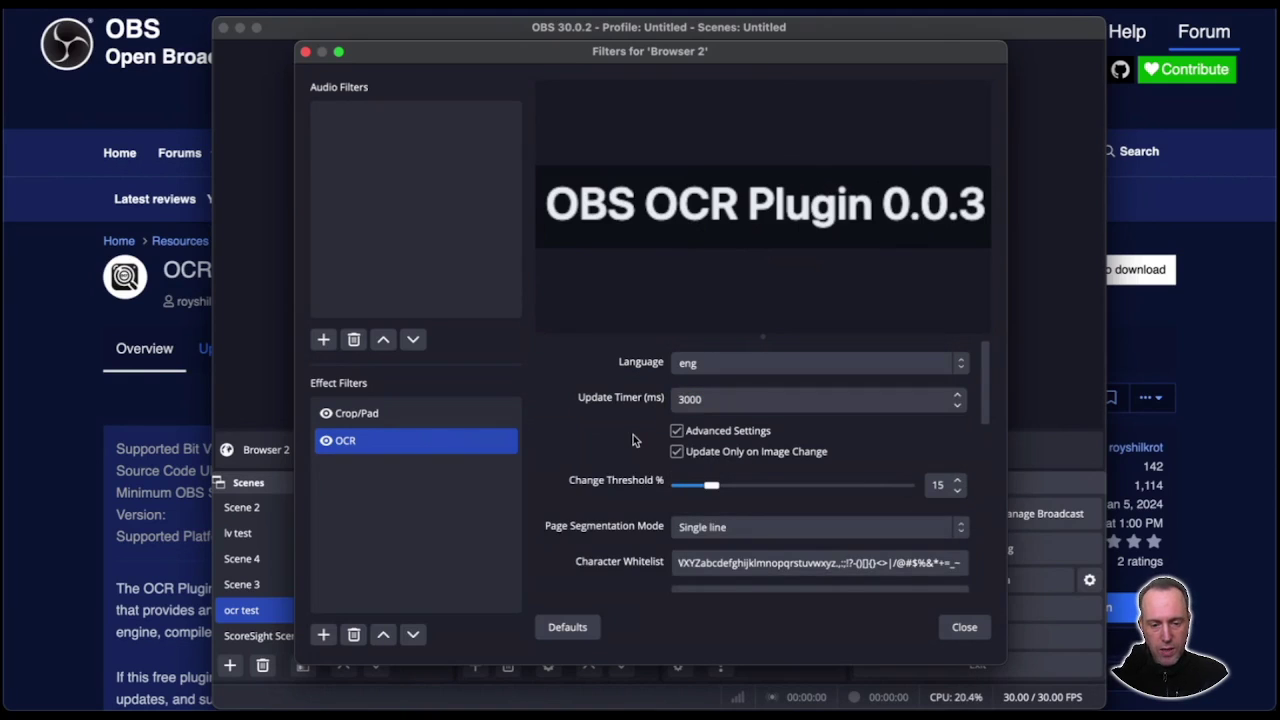
Keep Single line segmentation, set confidence threshold to 0, and keep browser ocr as output.
scroll(633, 434, "down", 3)
left_click(725, 390)
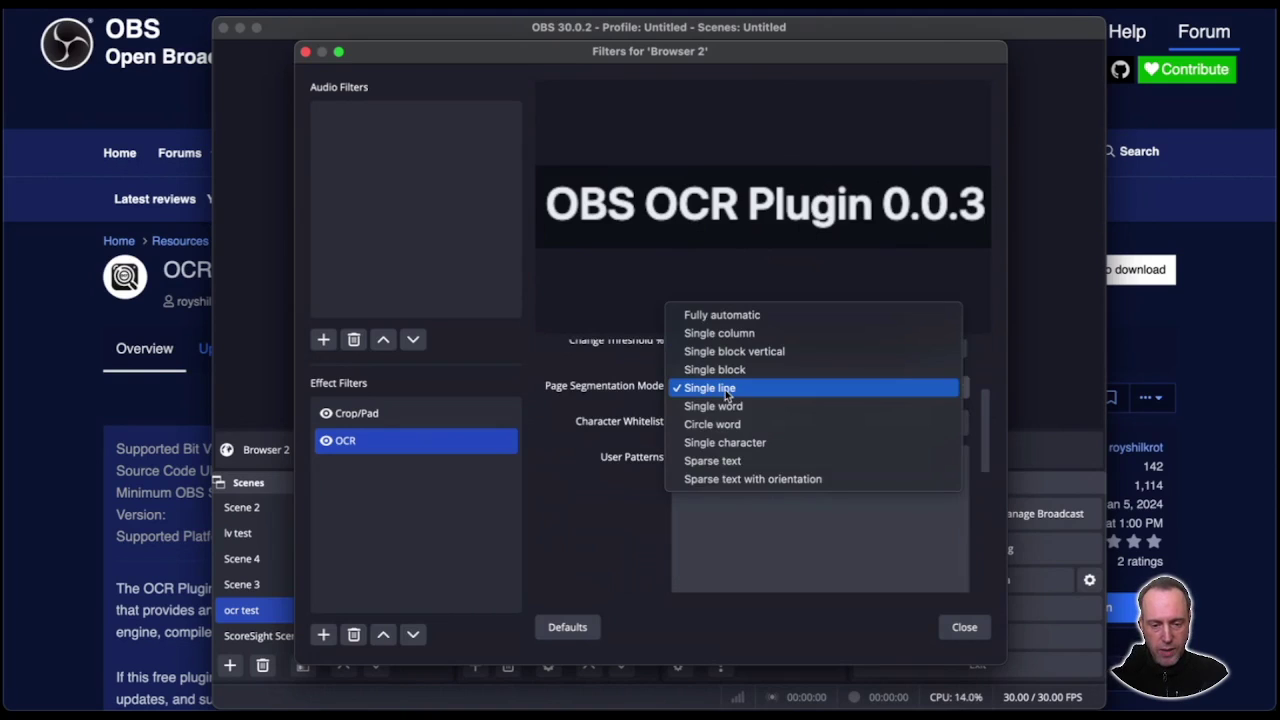
left_click(725, 390)
left_click_drag(679, 423, 938, 427)
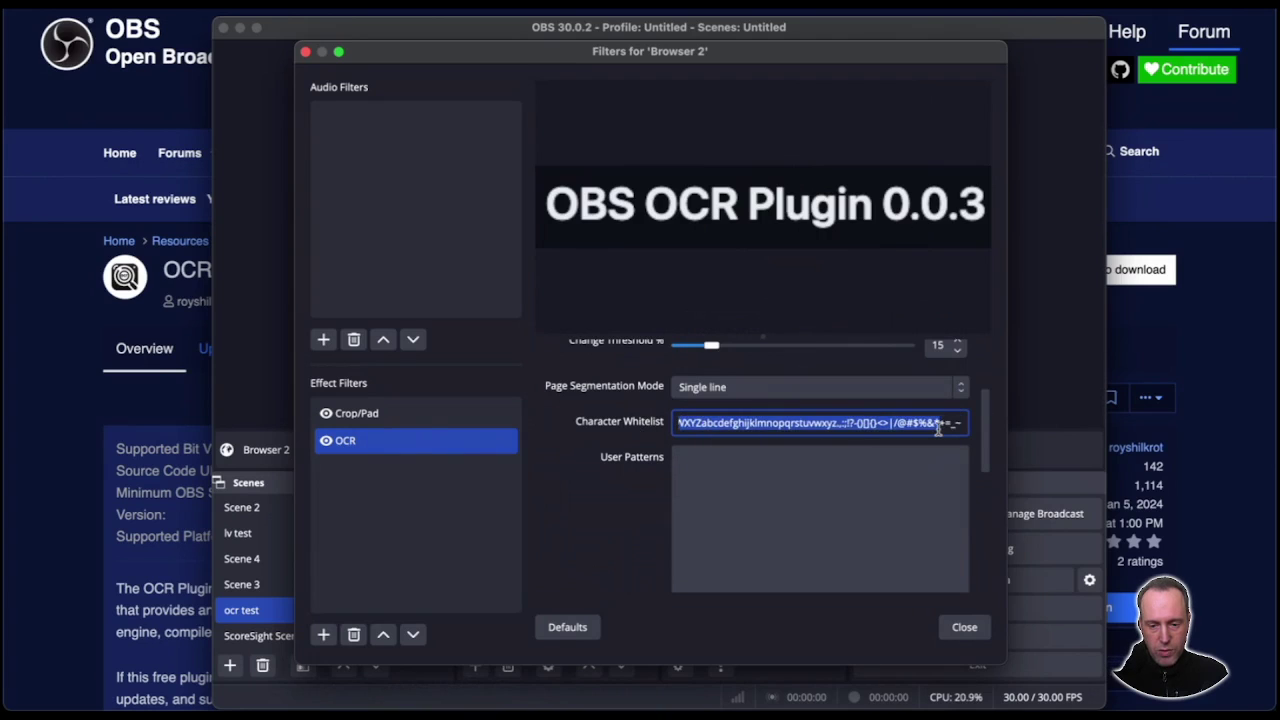
left_click(938, 427)
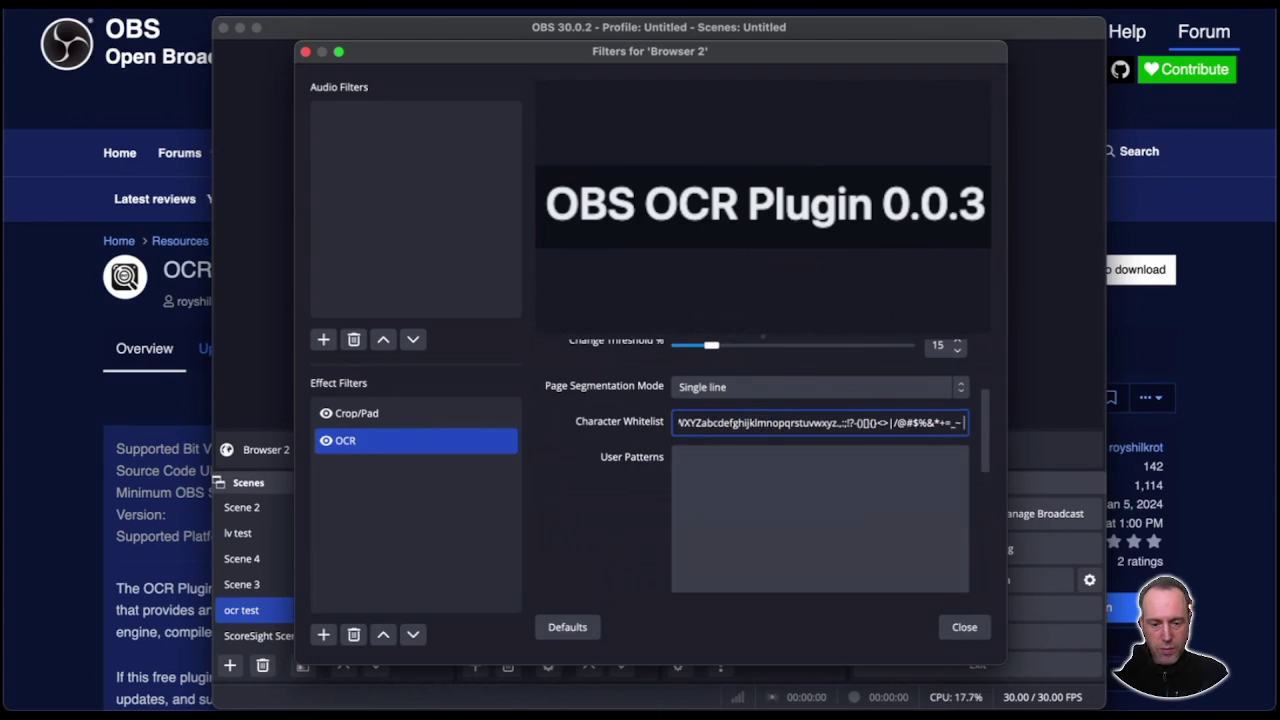
scroll(682, 401, "down", 5)
left_click_drag(682, 398, 631, 398)
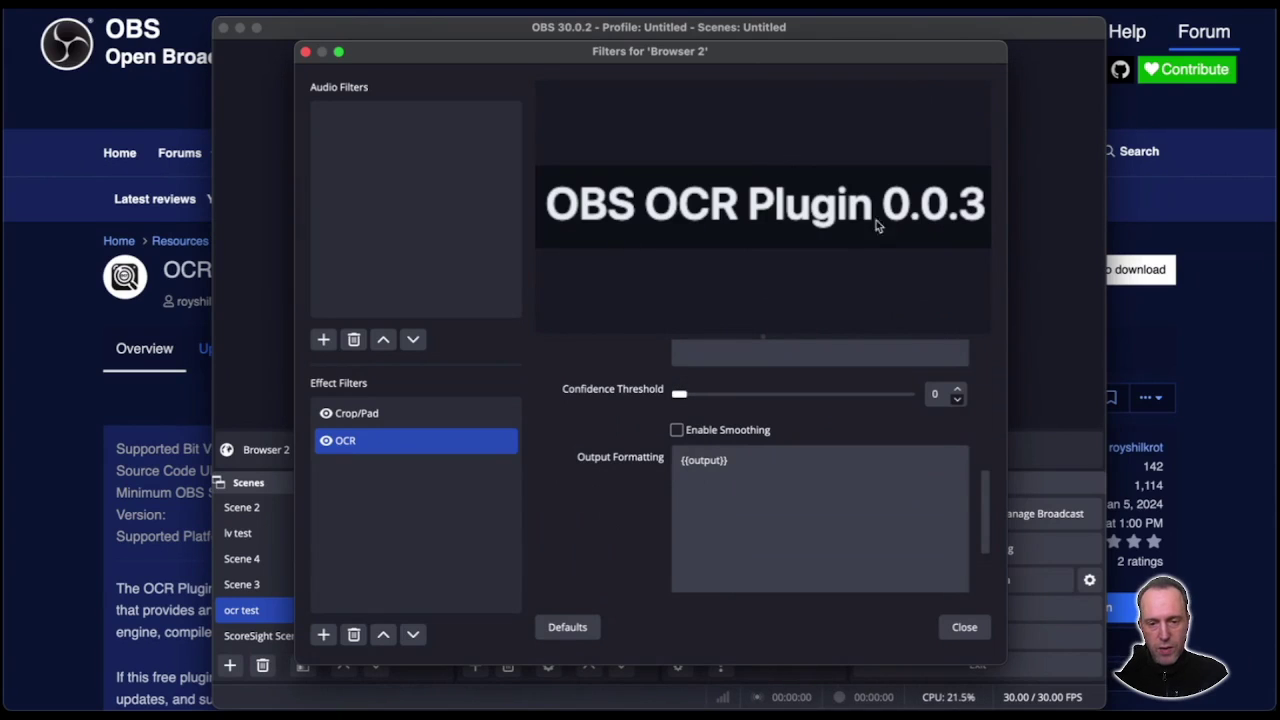
scroll(614, 418, "up", 1)
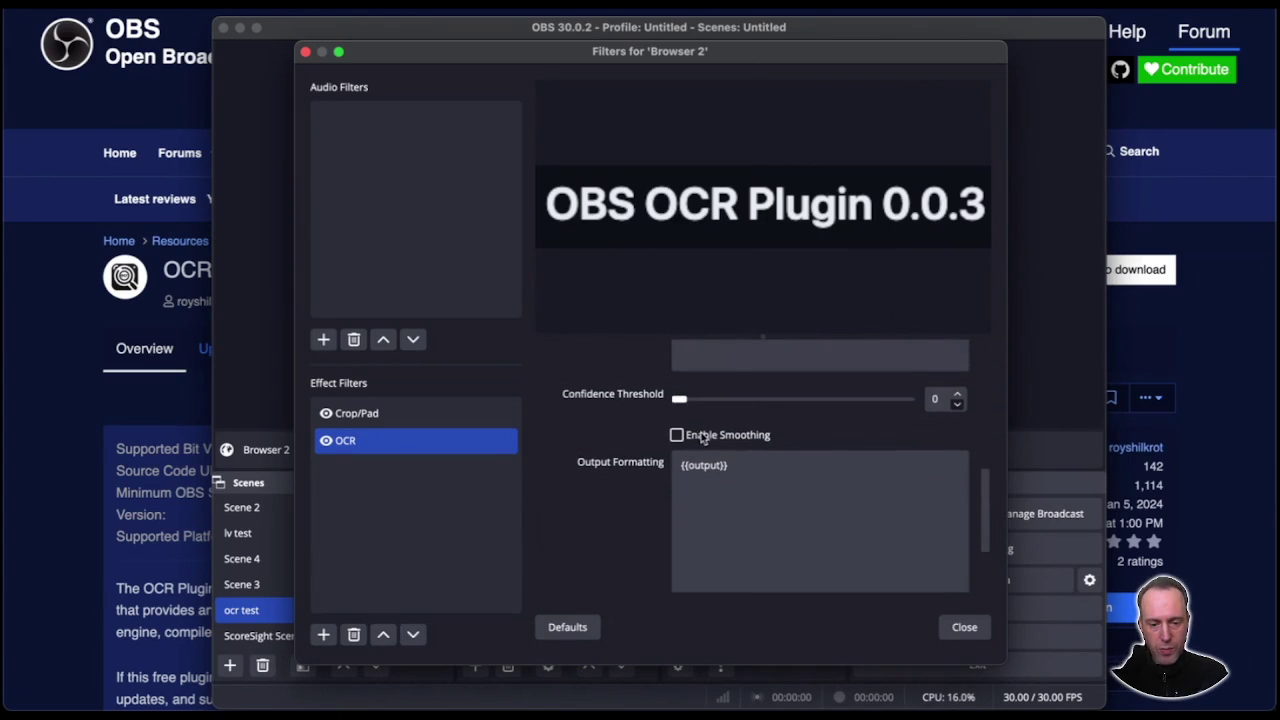
scroll(620, 441, "down", 5)
left_click(740, 518)
left_click(742, 526)
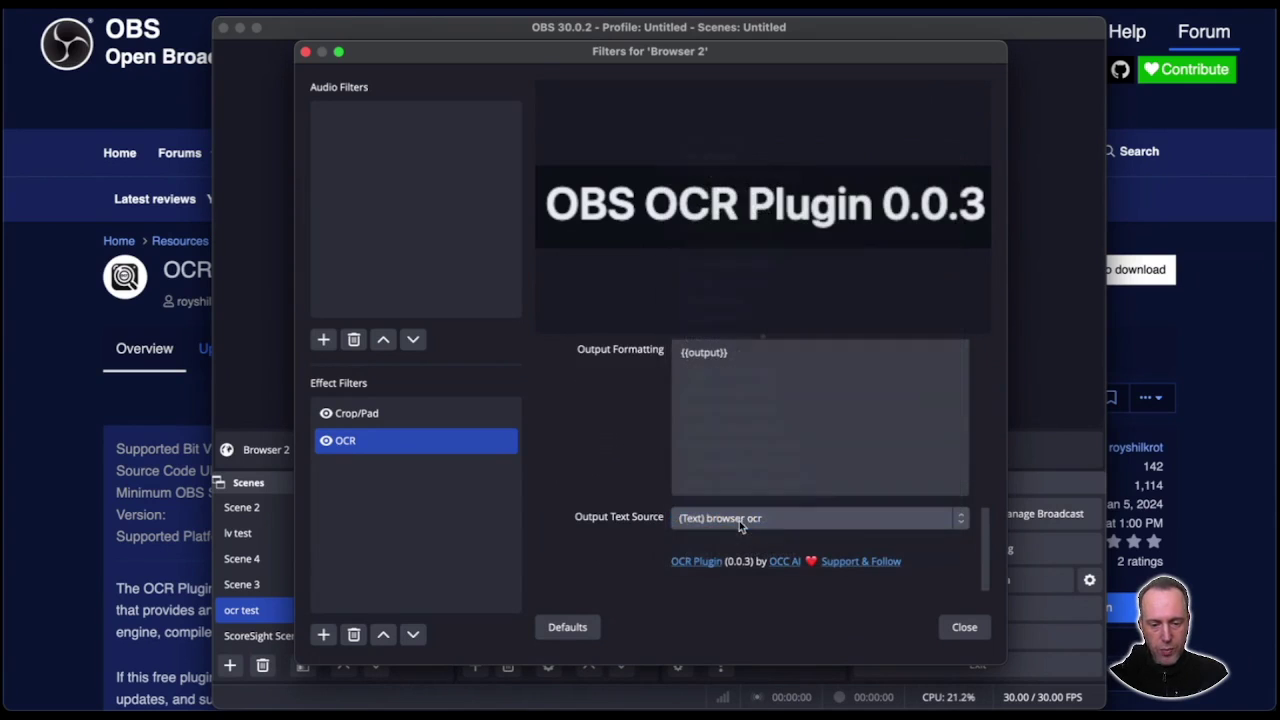
left_click(966, 627)
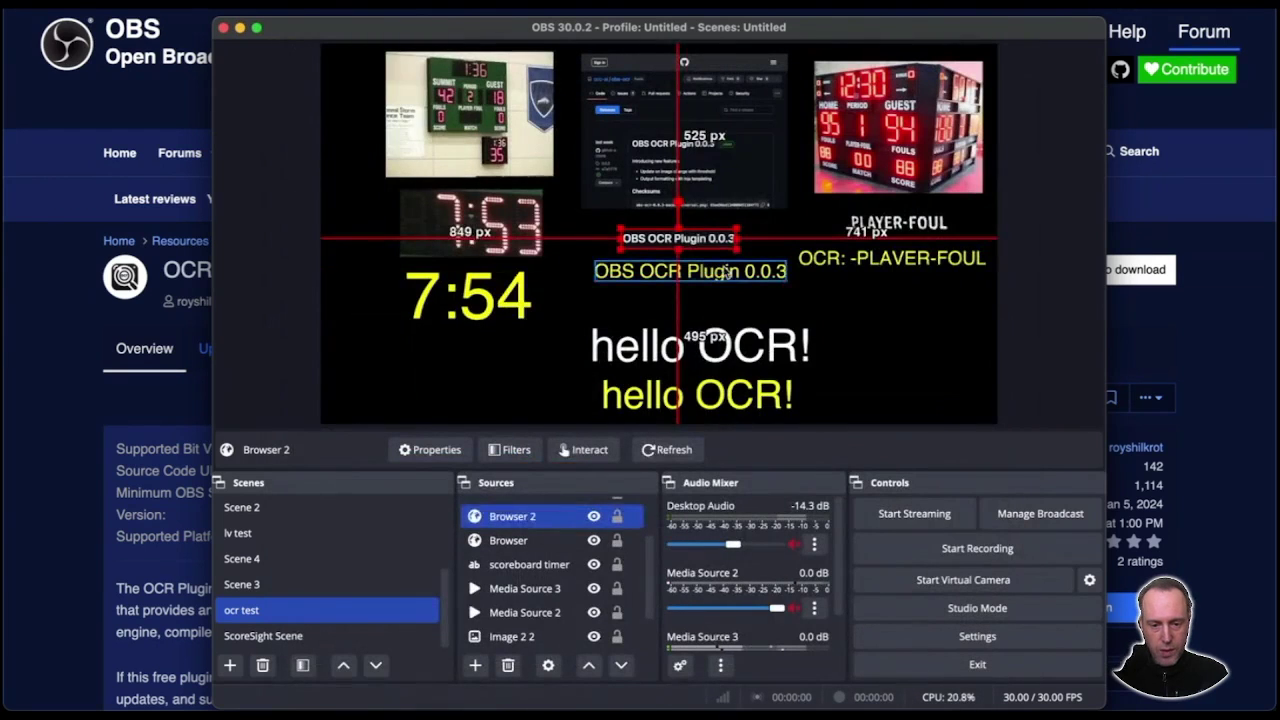
left_click(680, 271)
left_click(762, 352)
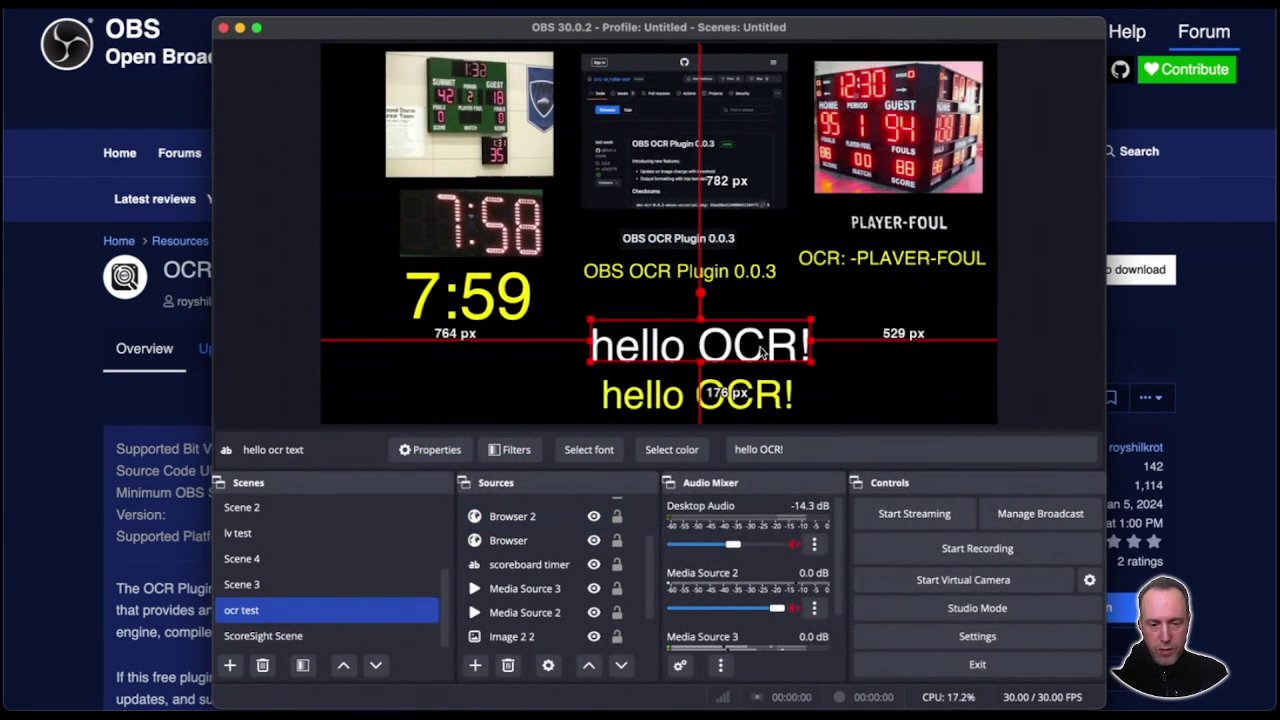
left_click(817, 375)
left_click(805, 352)
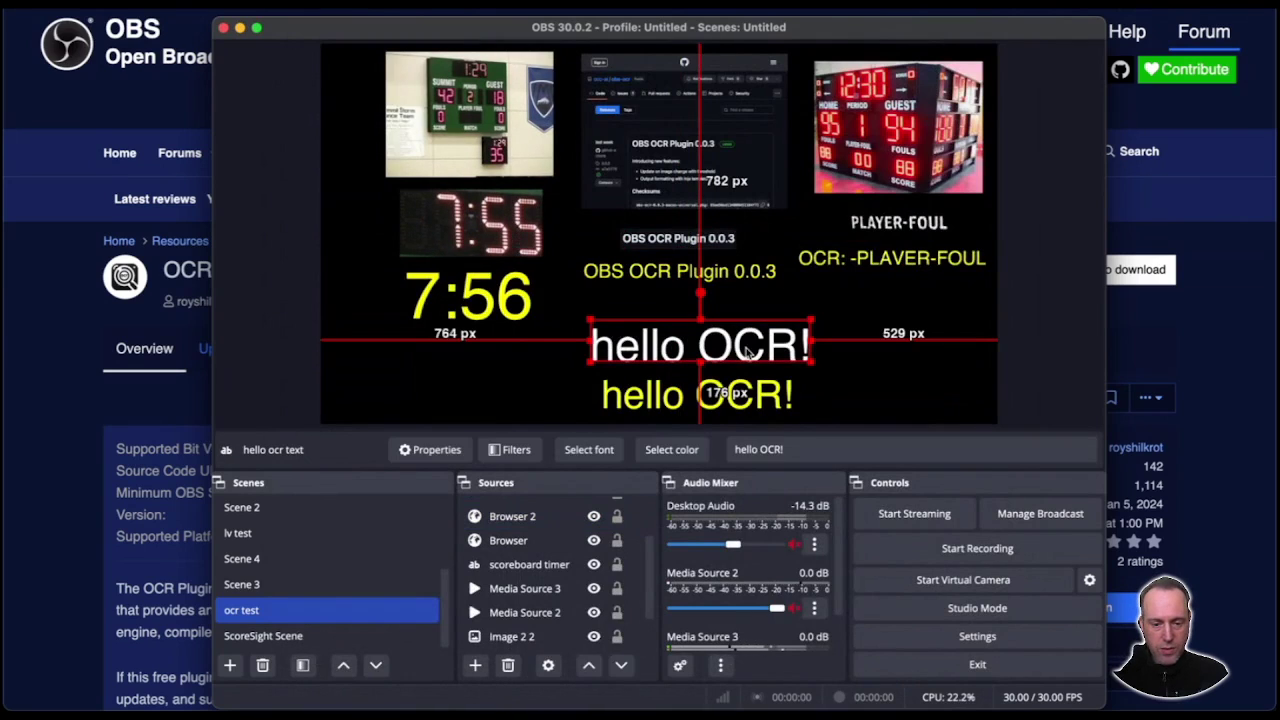
left_click(432, 452)
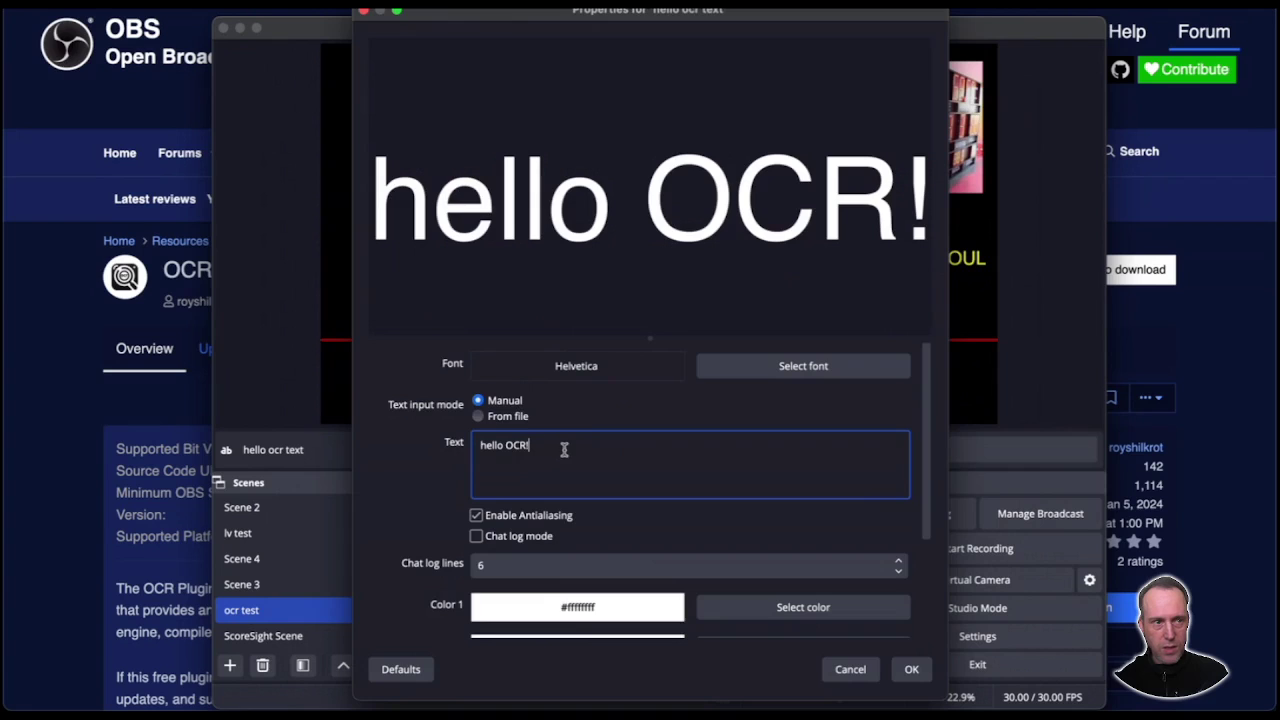
key("Escape")
left_click(512, 448)
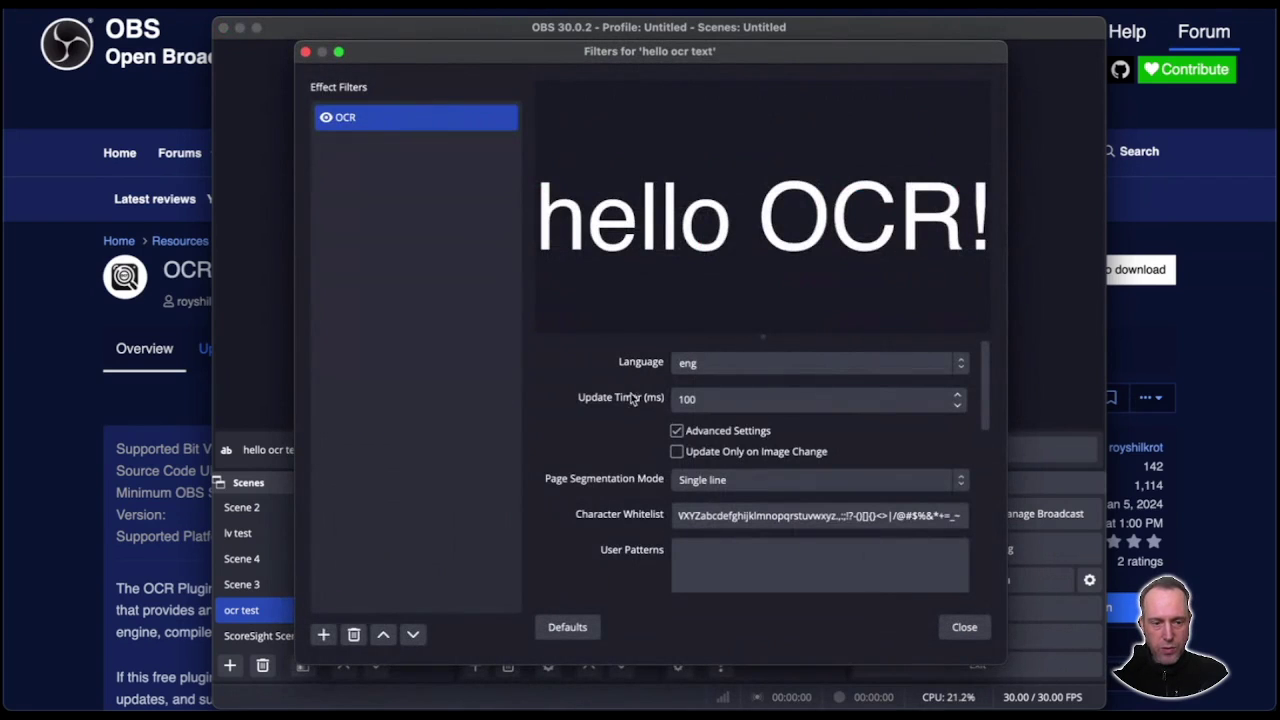
scroll(610, 430, "down", 5)
scroll(610, 430, "up", 5)
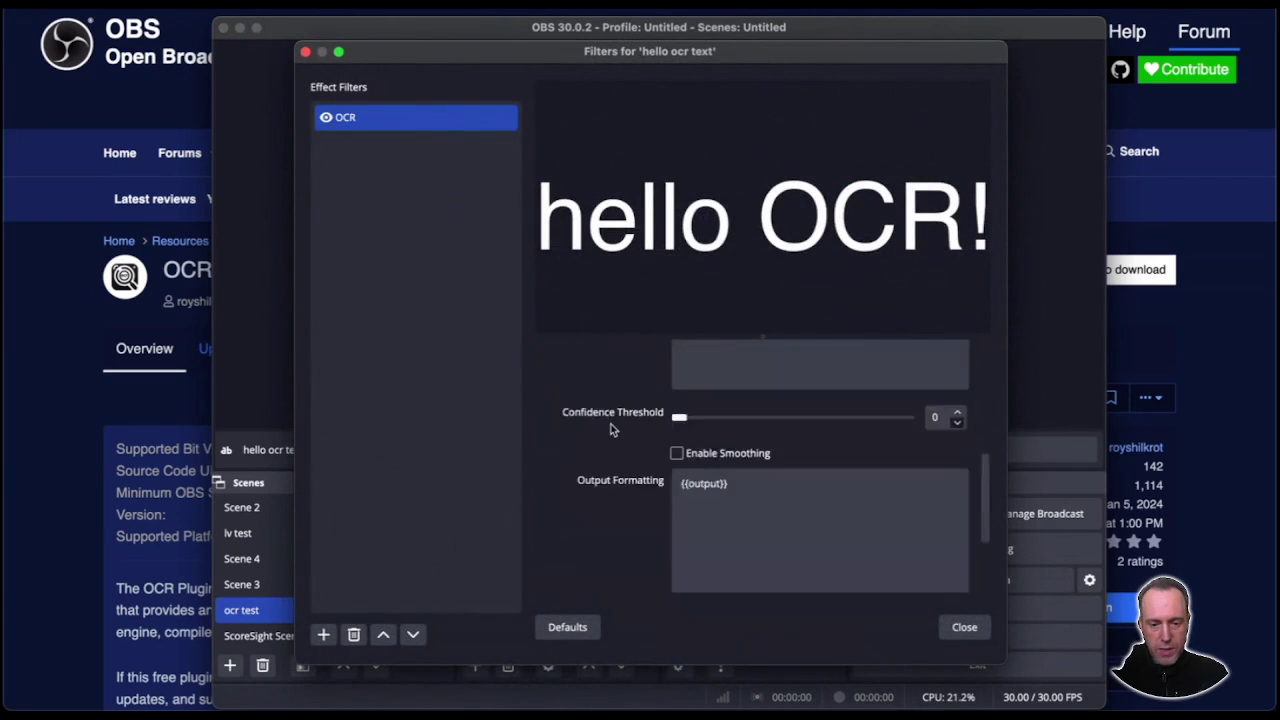
left_click(964, 627)
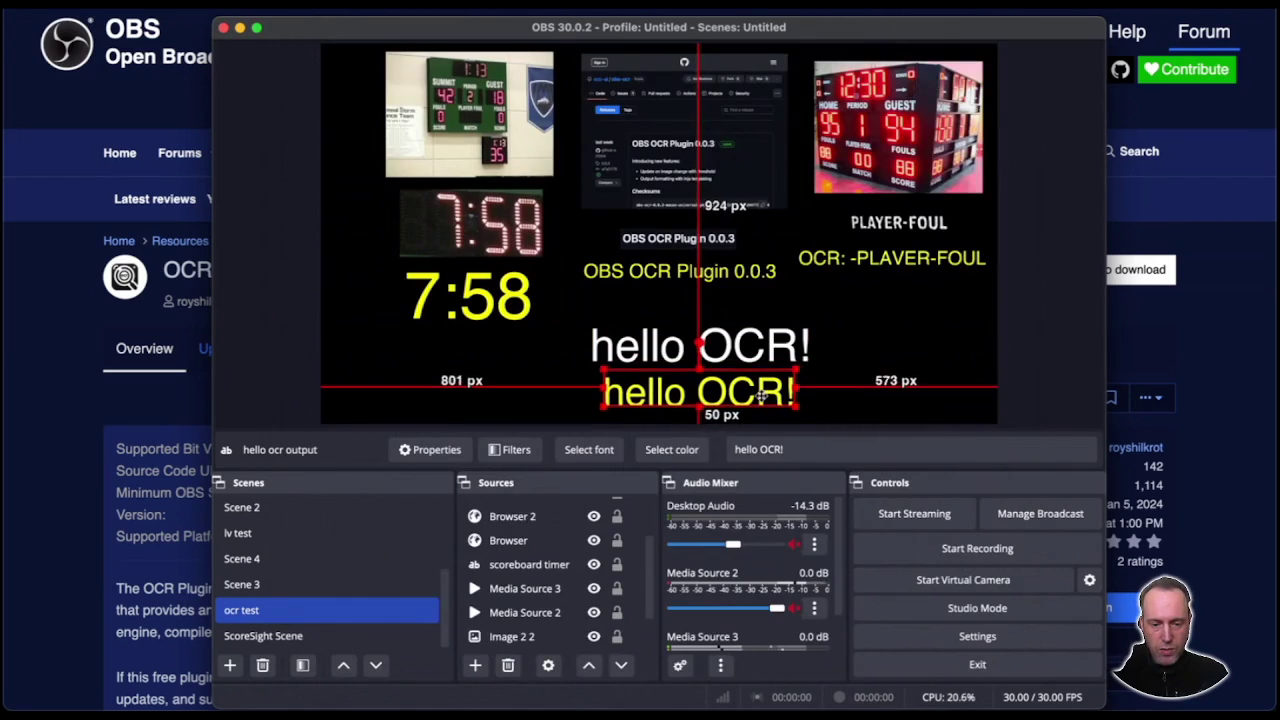
left_click(828, 405)
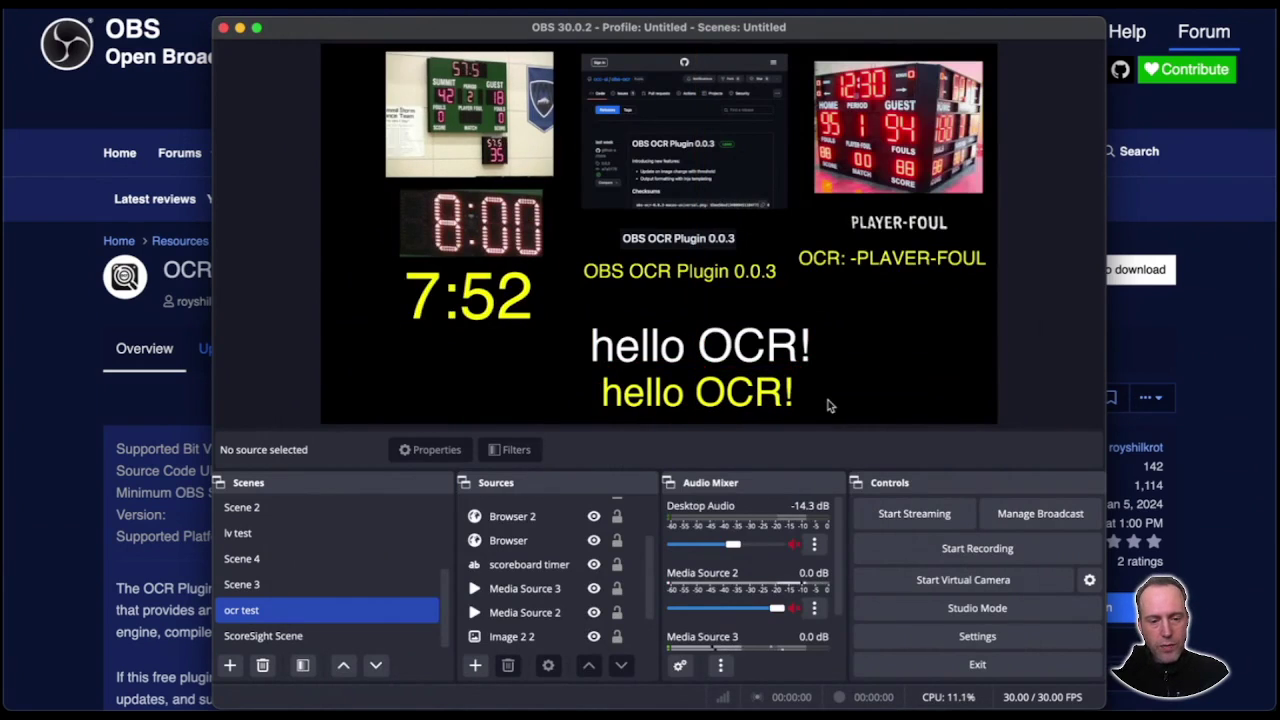